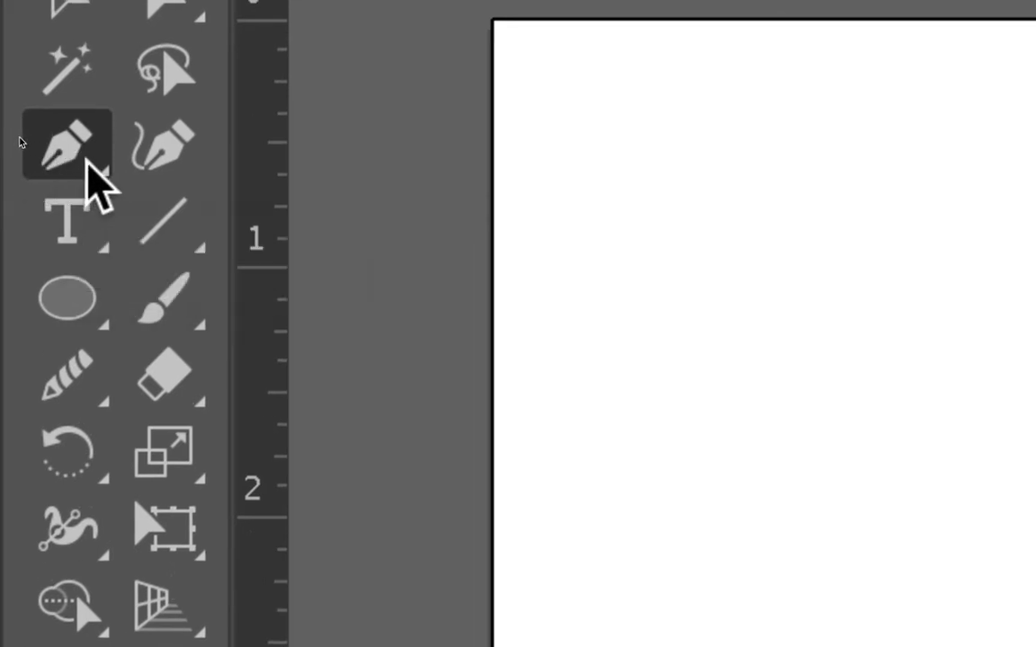
# - Draw an open six-point polygon with straight segments, about 2.4 in wide, in the artboard's left half using the Pen tool
pyautogui.click(85, 180)
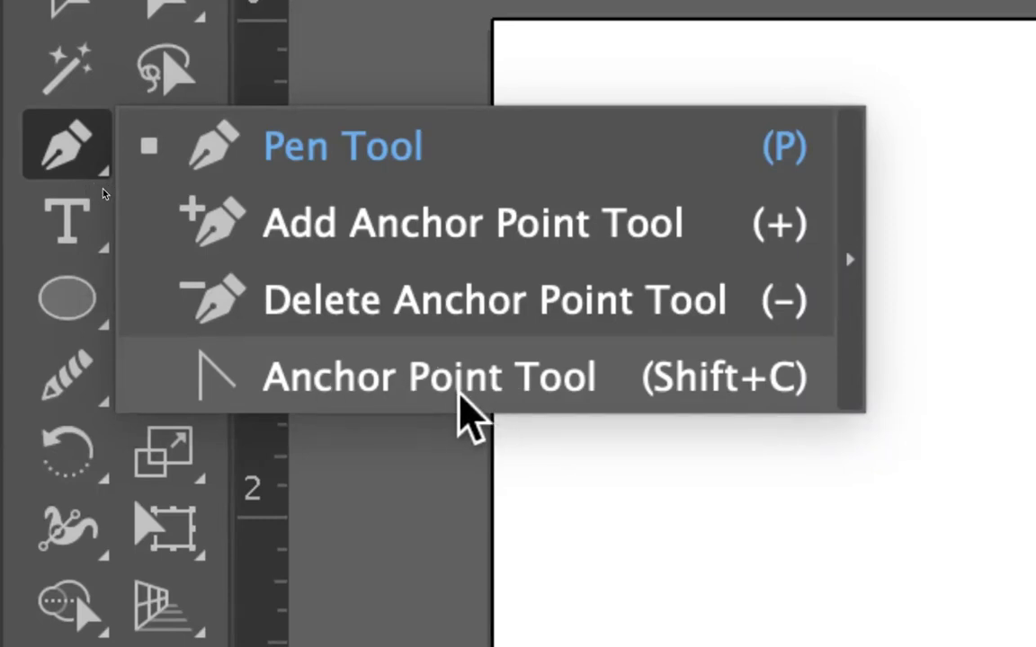
pyautogui.click(342, 171)
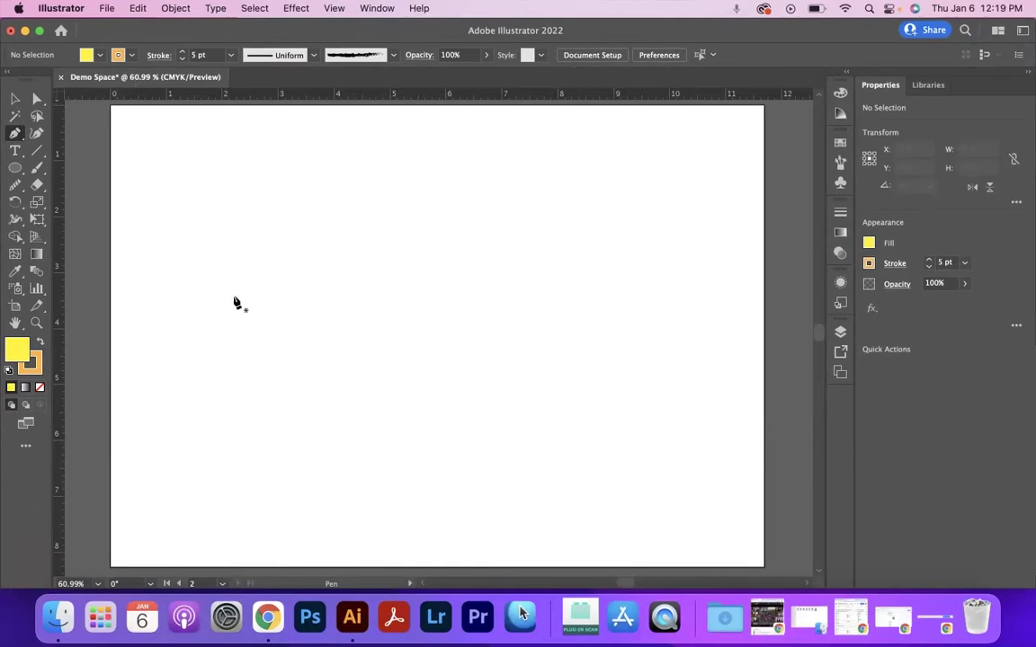
pyautogui.click(229, 255)
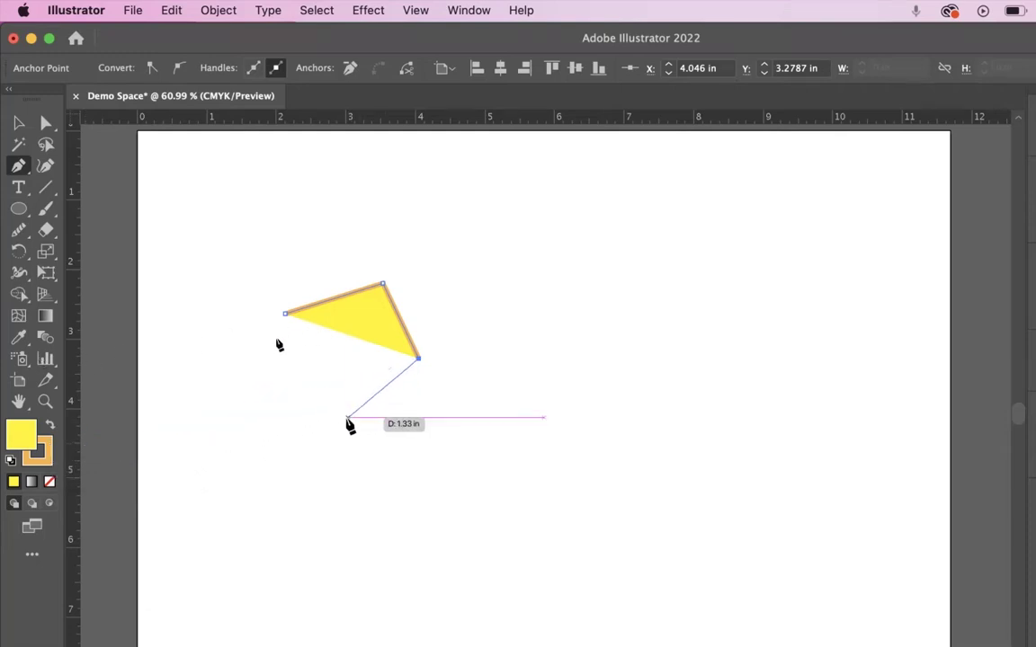
pyautogui.click(373, 459)
pyautogui.click(278, 459)
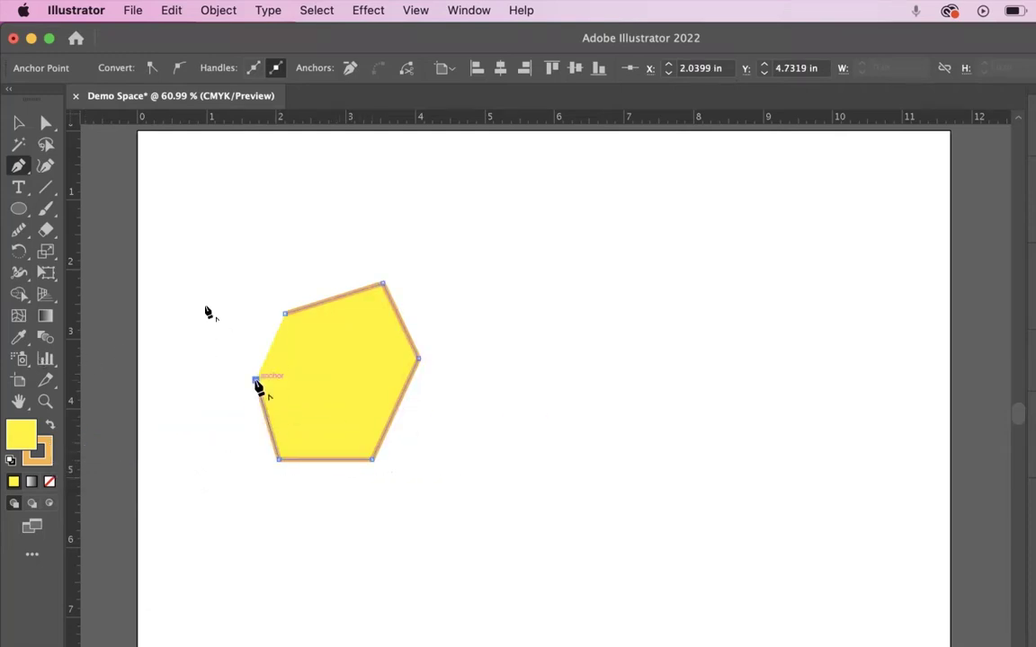
pyautogui.click(256, 380)
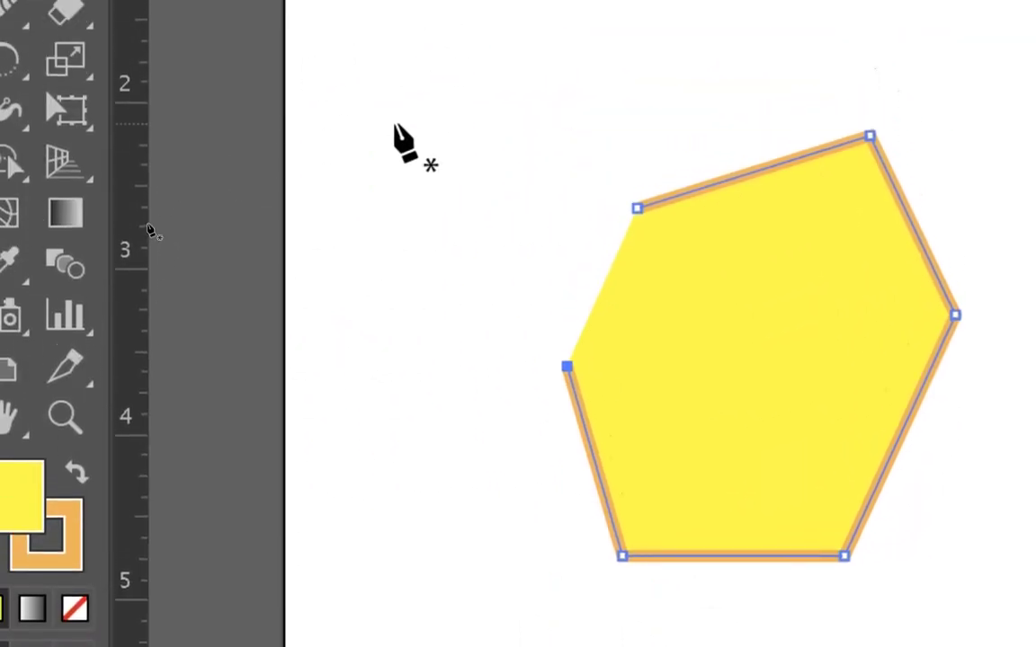
# - Draw a small closed triangle to the upper left of the open polygon with the Pen tool
pyautogui.click(393, 122)
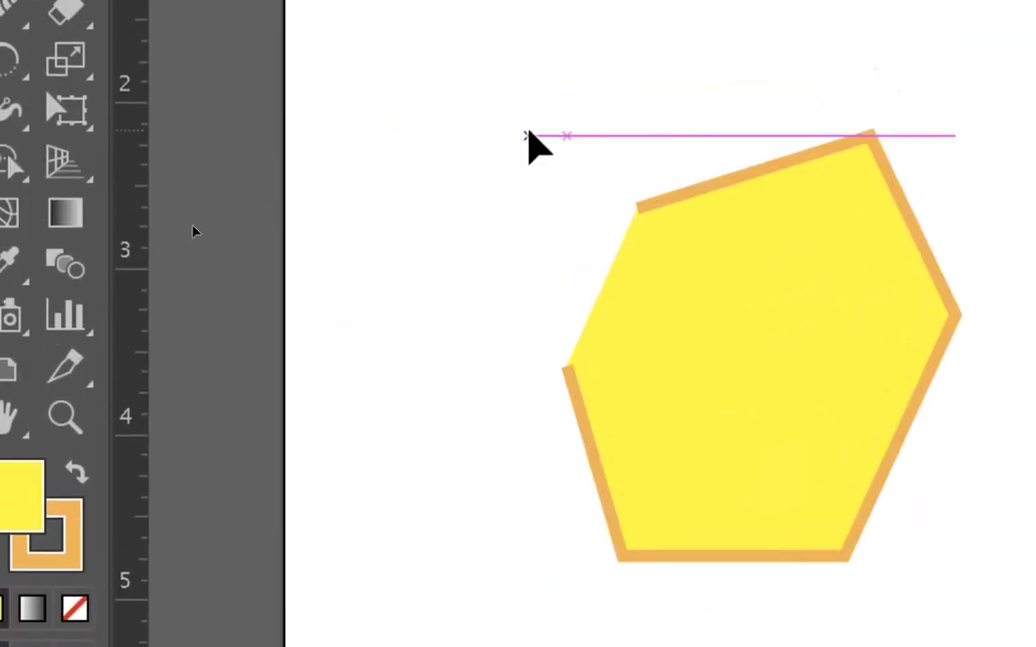
pyautogui.click(527, 134)
pyautogui.click(434, 256)
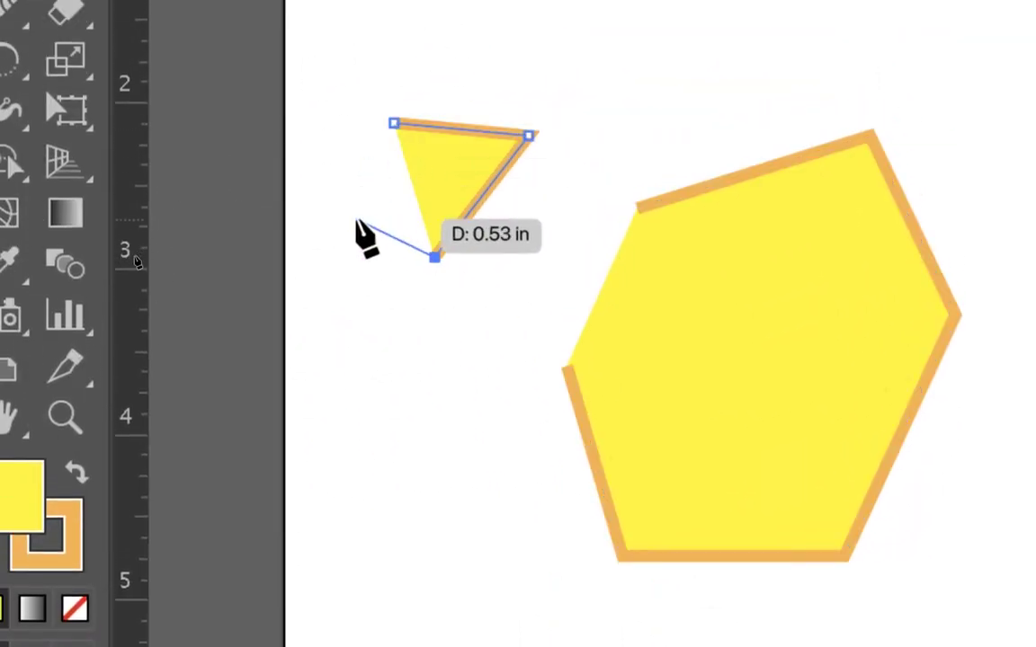
pyautogui.click(393, 122)
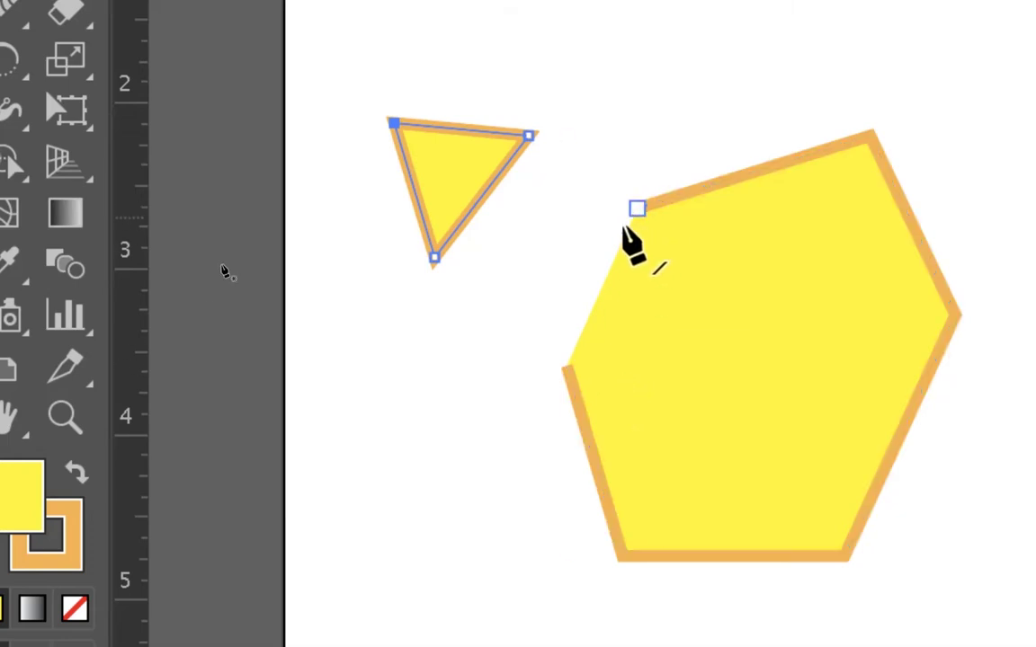
# - Continue the open polygon from its left endpoint with three more corner points and close it at its starting anchor
pyautogui.click(566, 367)
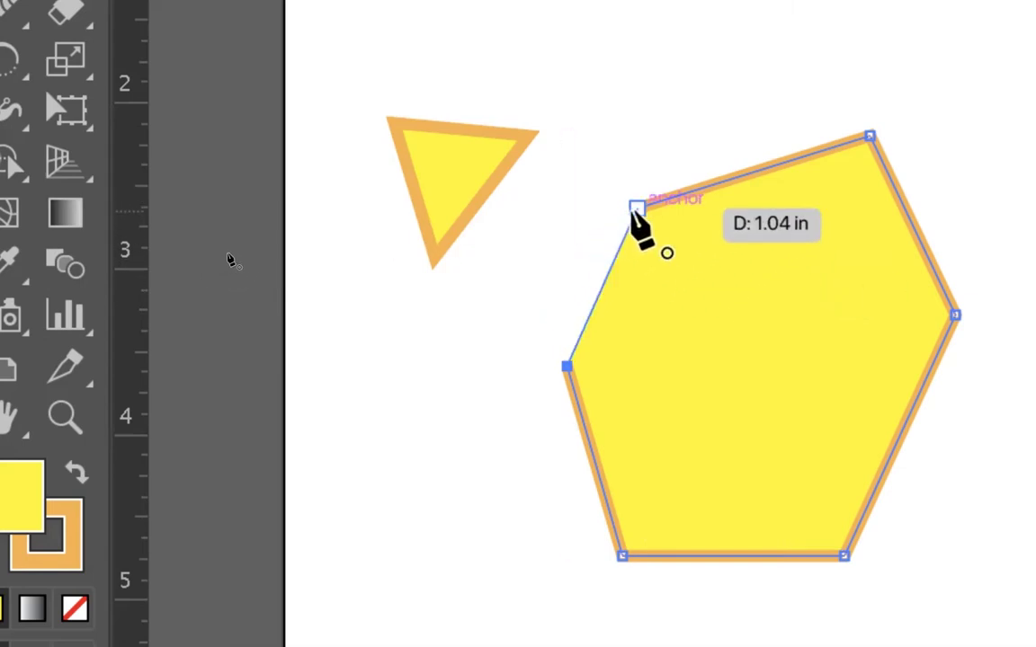
pyautogui.click(479, 419)
pyautogui.click(445, 302)
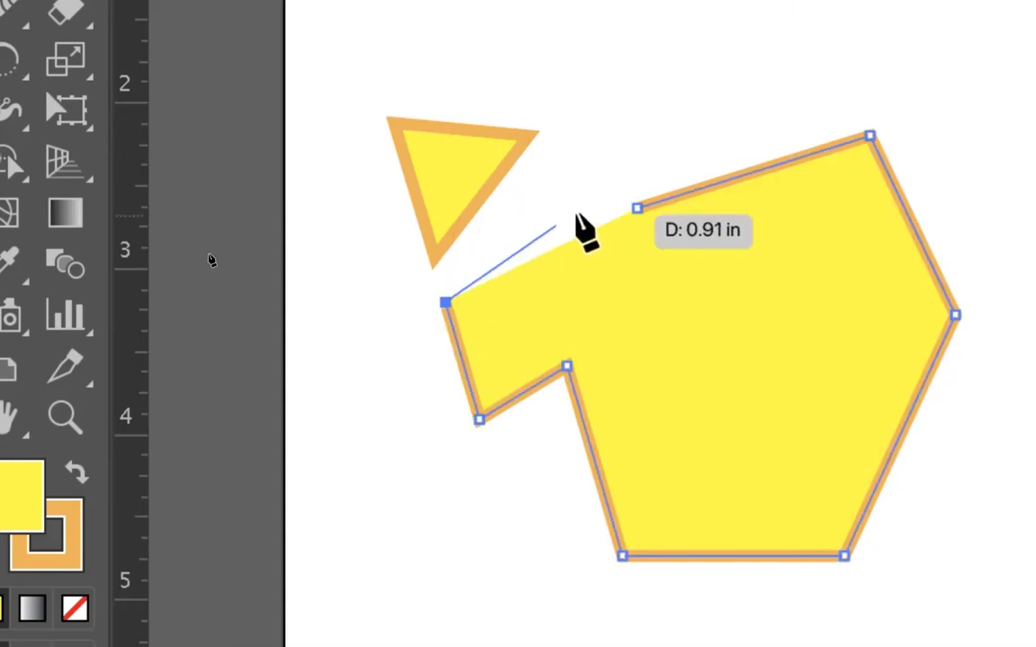
pyautogui.click(613, 82)
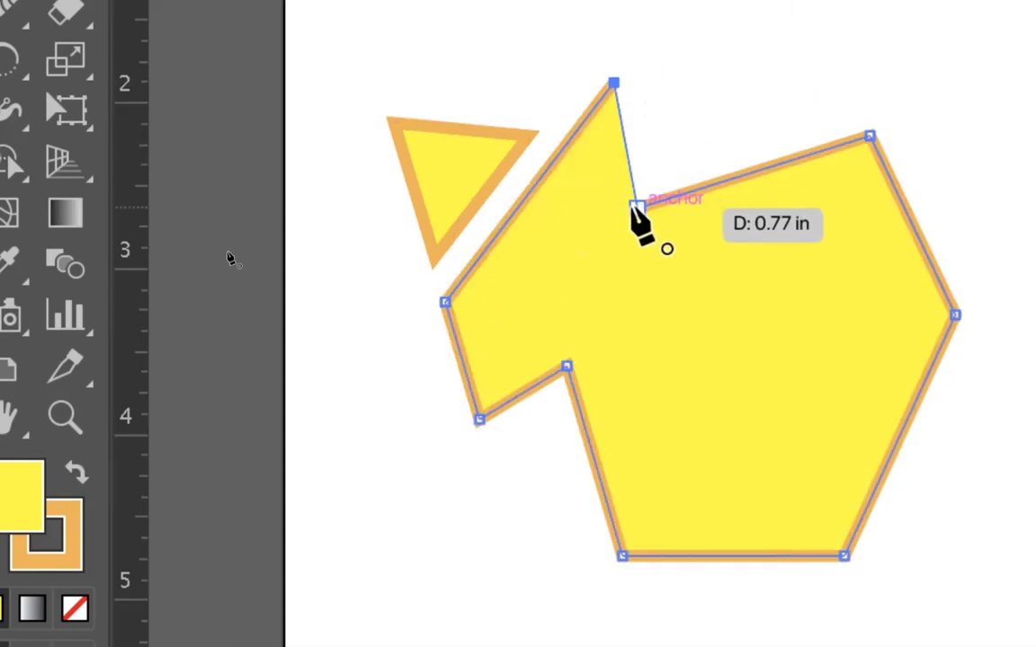
pyautogui.click(636, 208)
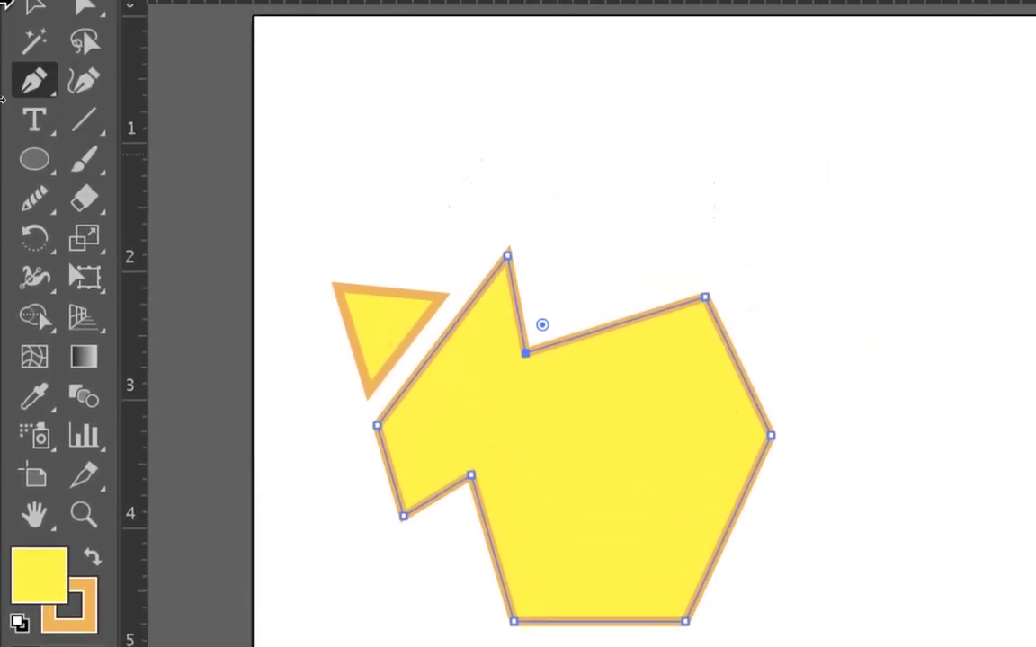
# - Delete the closed polygon's upper spike anchor and the upper of its two left-side anchors with the Pen tool
pyautogui.moveTo(33, 88); pyautogui.dragTo(207, 180)
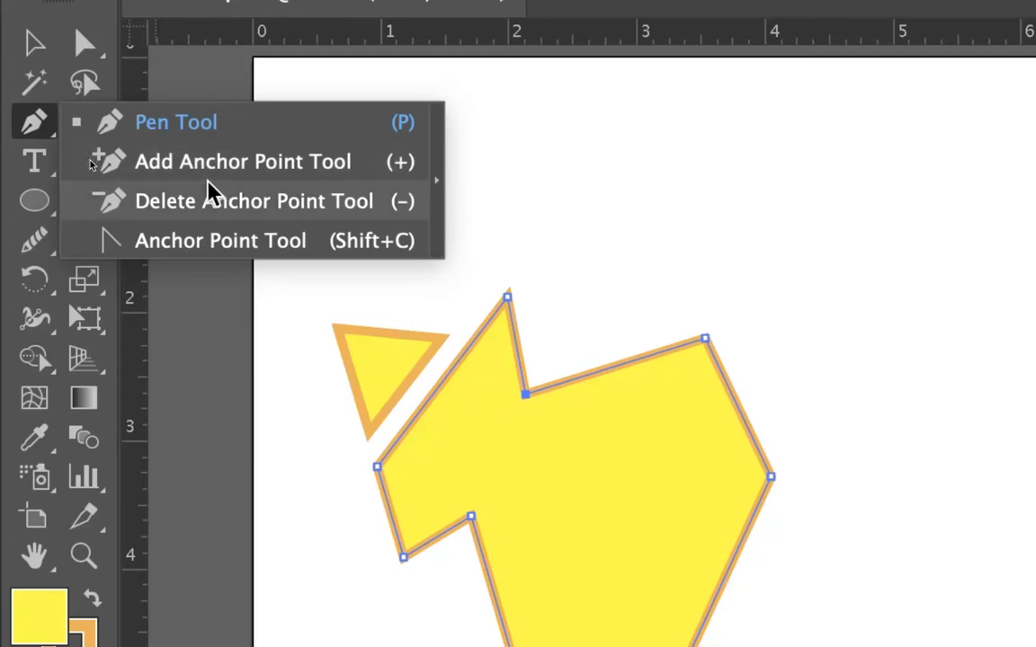
pyautogui.moveTo(300, 203); pyautogui.dragTo(177, 238)
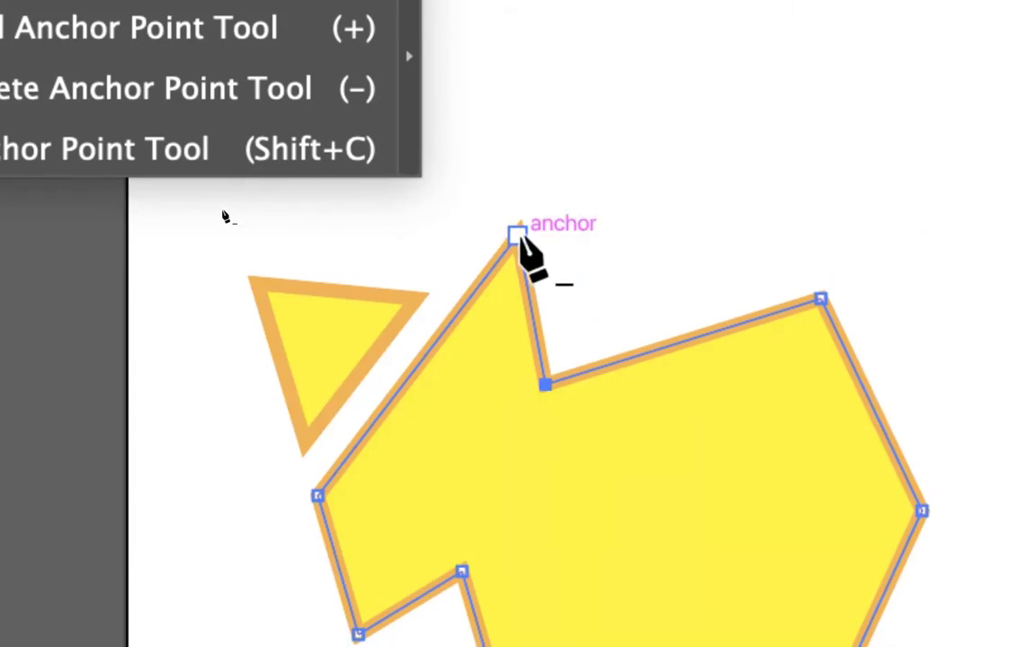
pyautogui.click(519, 236)
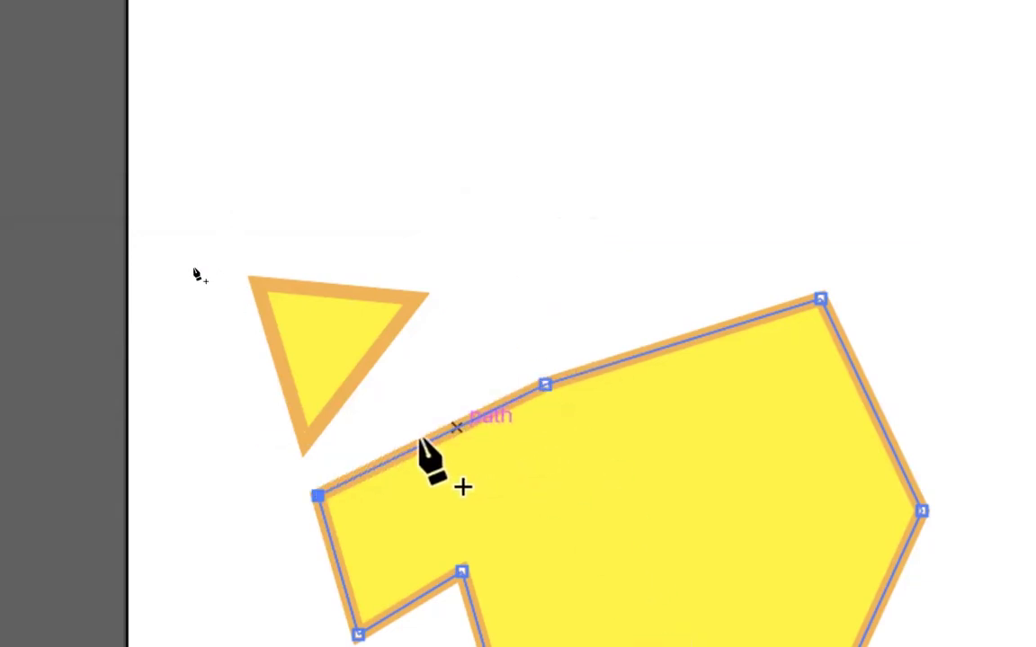
pyautogui.click(317, 495)
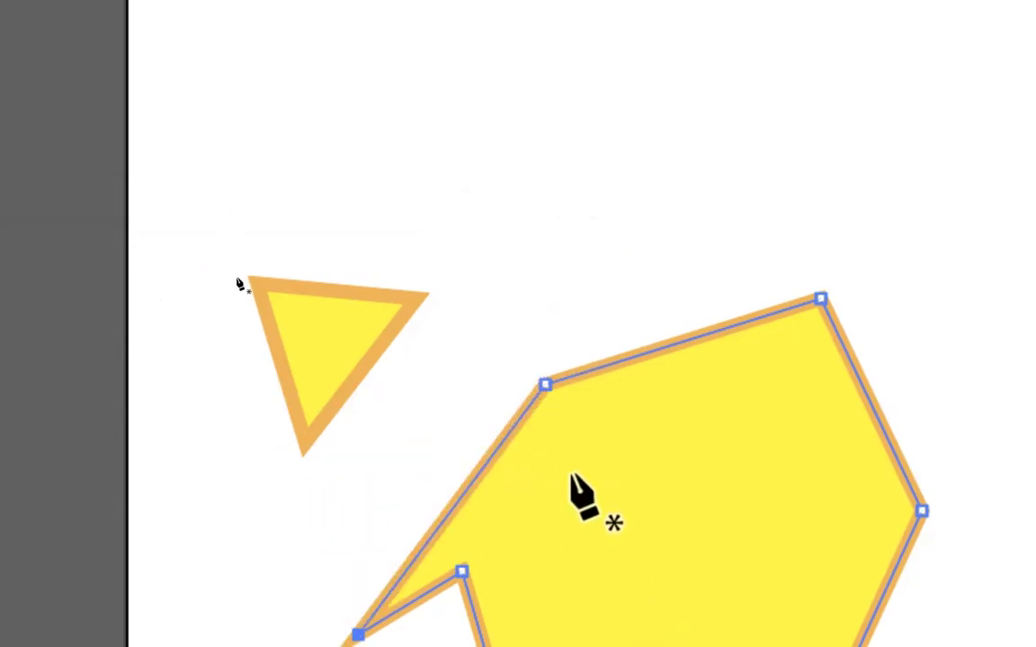
# - Add four anchor points along the polygon's upper slanted edge
pyautogui.scroll(-5, 562, 439)
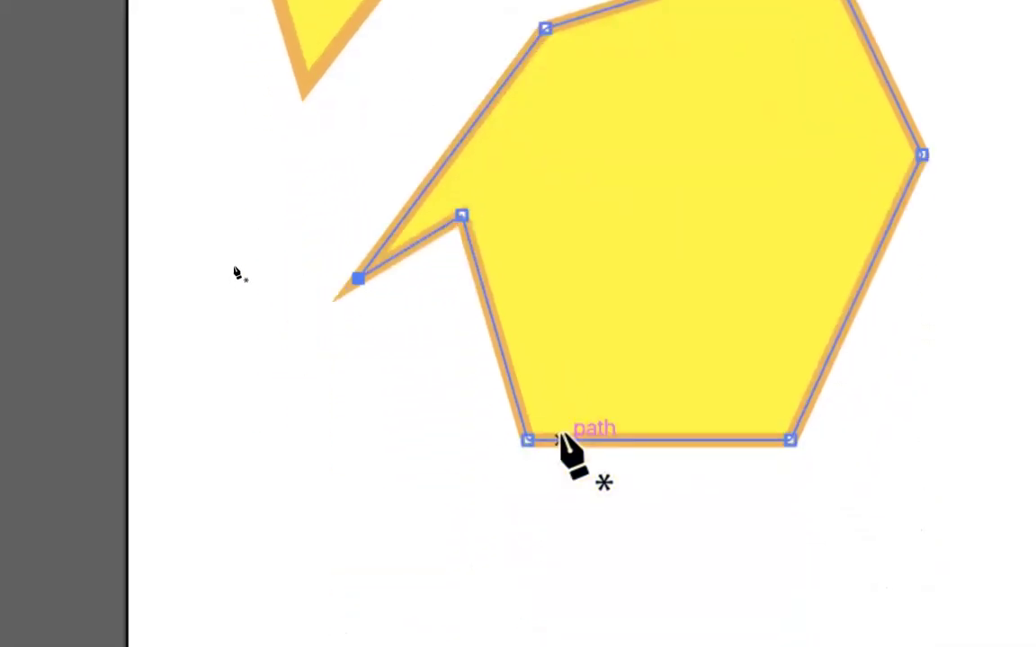
pyautogui.scroll(2, 559, 438)
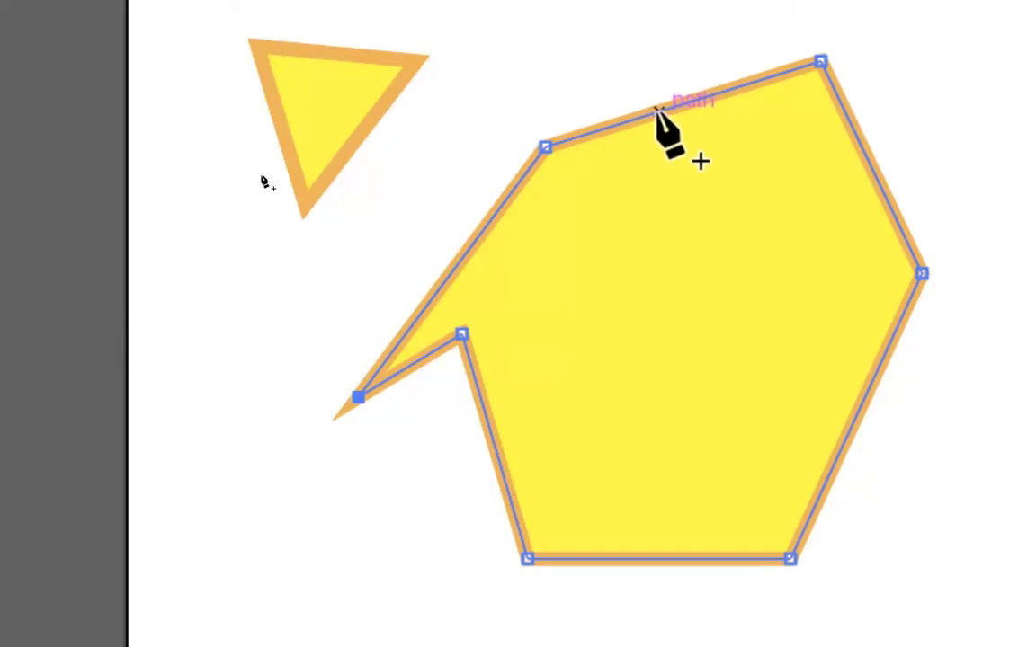
pyautogui.click(614, 126)
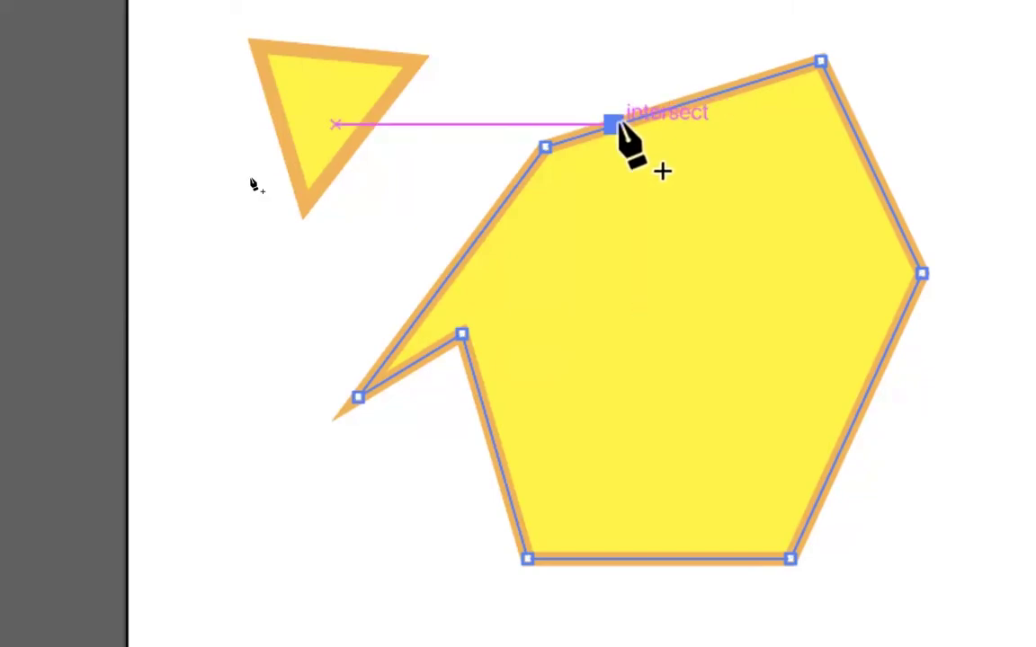
pyautogui.click(640, 118)
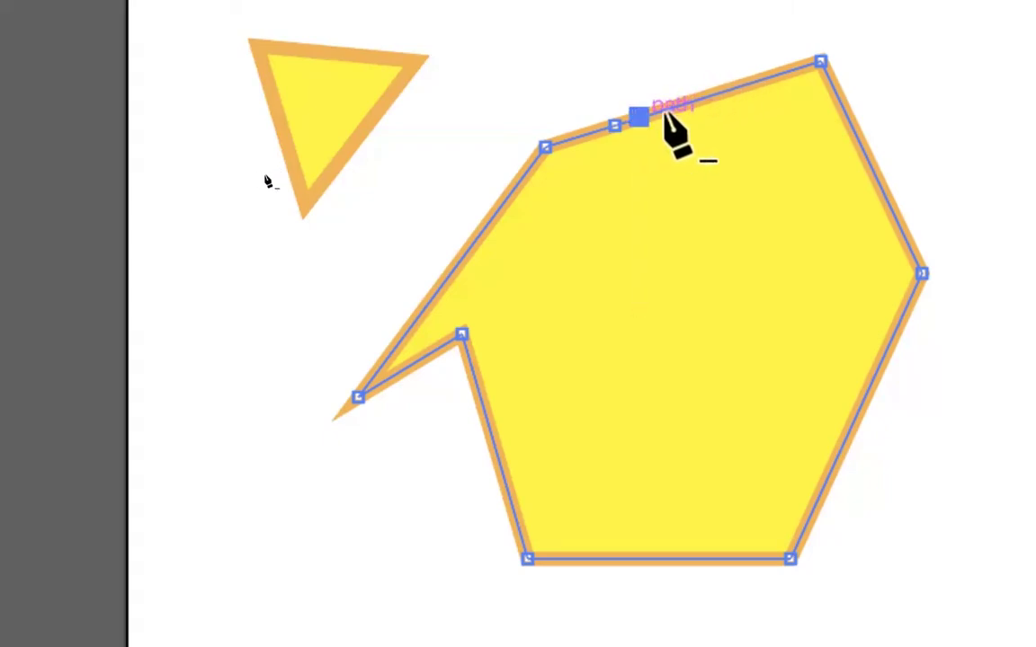
pyautogui.click(705, 95)
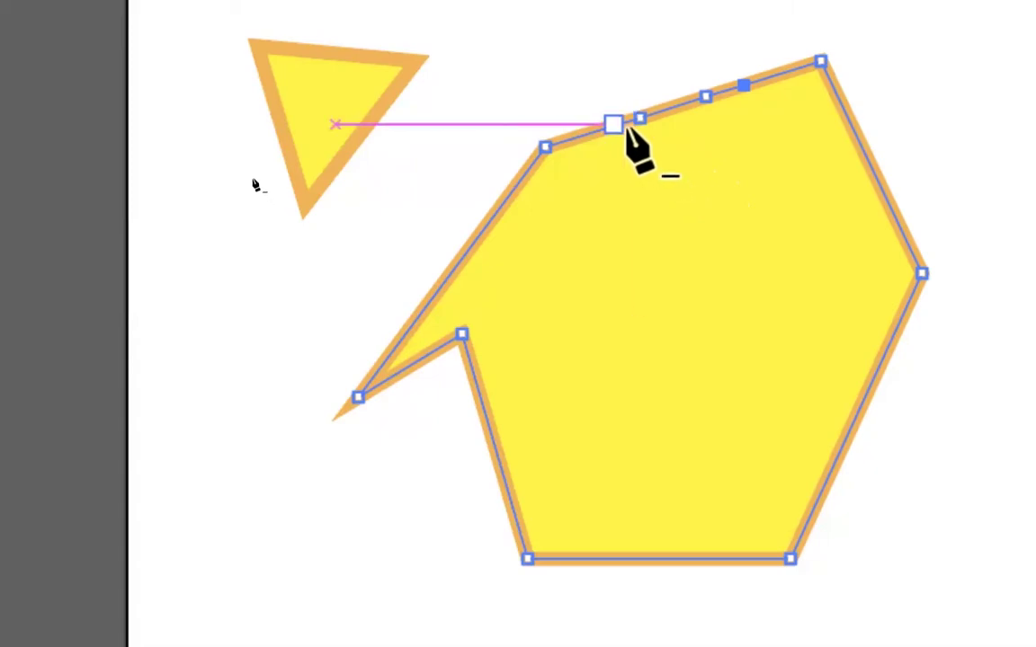
# - Pull the two middle anchors of the upper slanted edge upward and outward to form a flared neck above the polygon
pyautogui.press('space')
pyautogui.moveTo(620, 97); pyautogui.dragTo(605, 267)
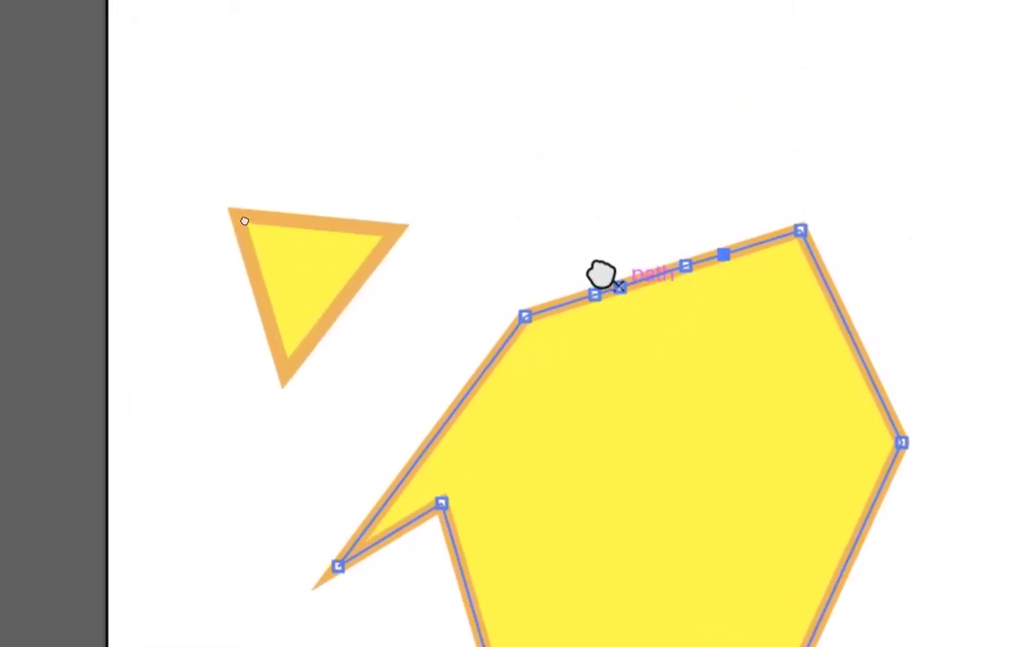
pyautogui.moveTo(600, 275); pyautogui.dragTo(602, 279)
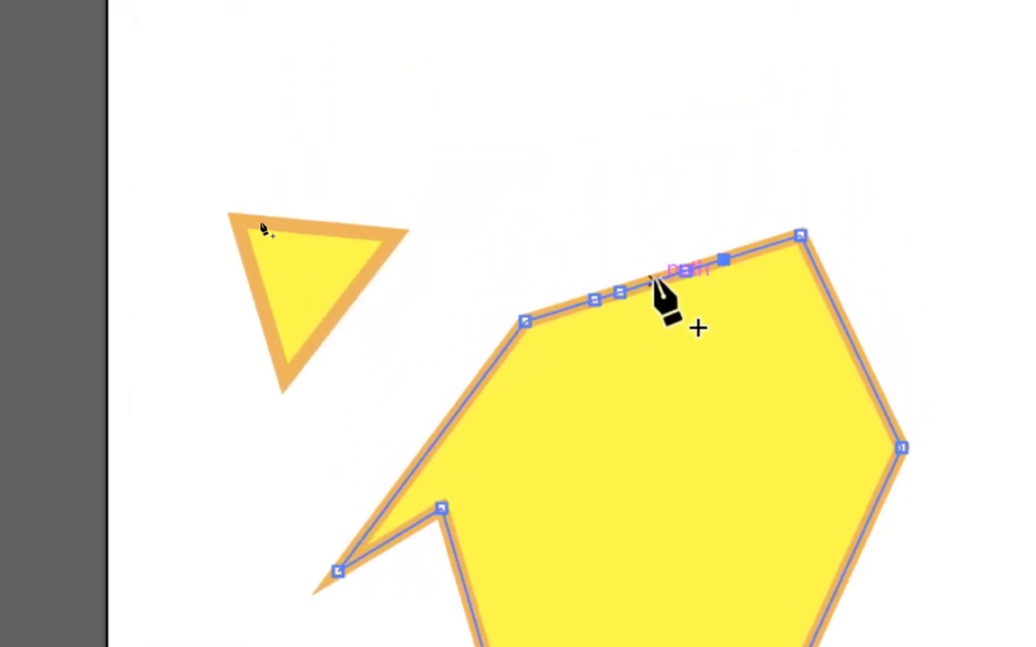
pyautogui.press('a')
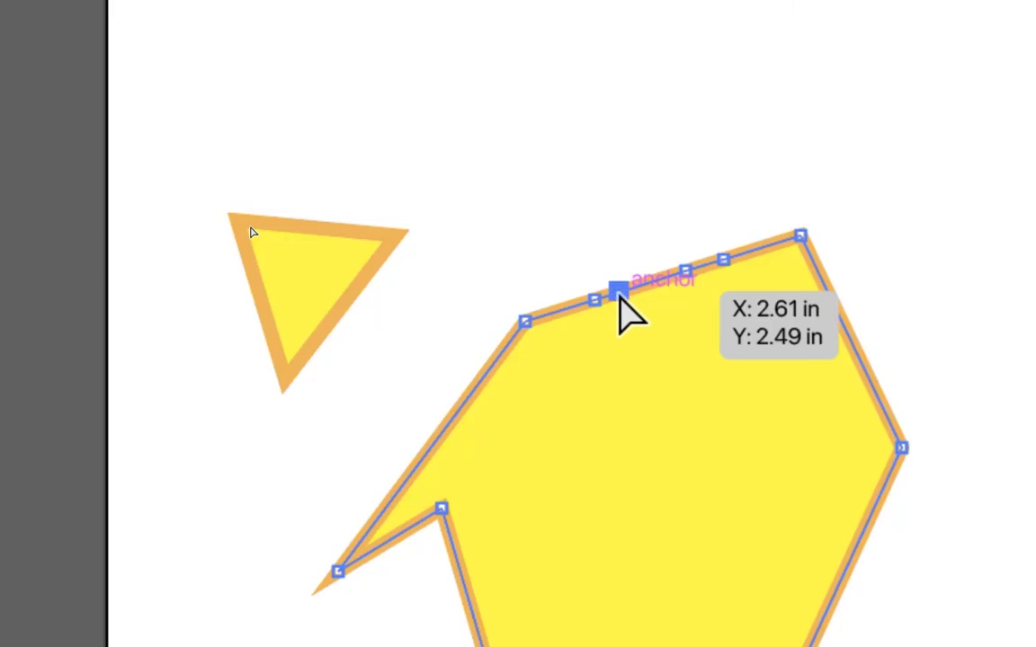
pyautogui.moveTo(618, 290); pyautogui.dragTo(562, 203)
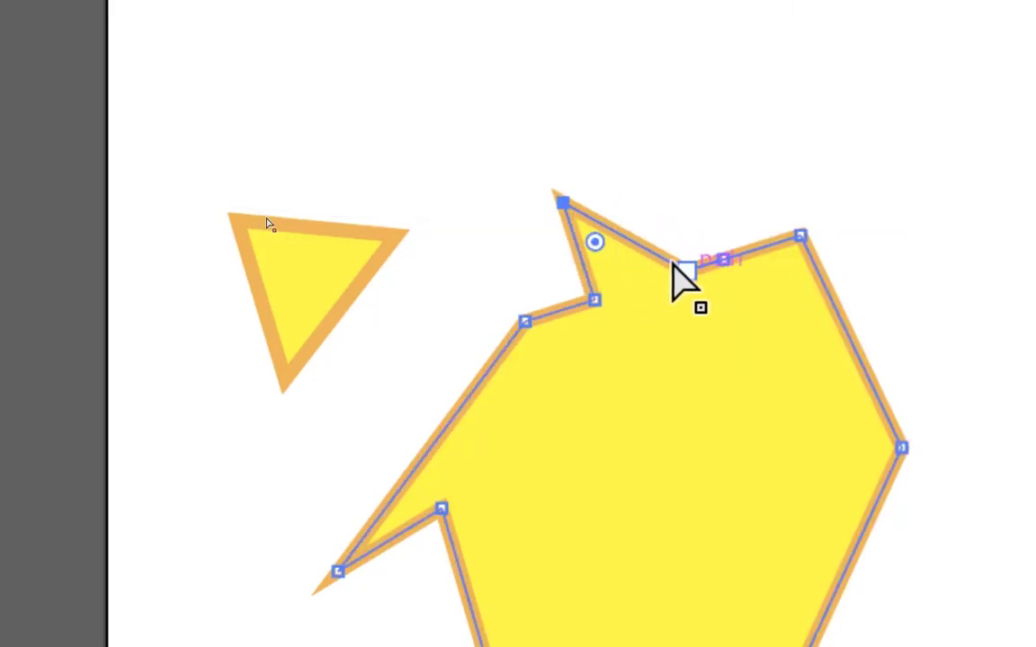
pyautogui.moveTo(682, 267); pyautogui.dragTo(743, 138)
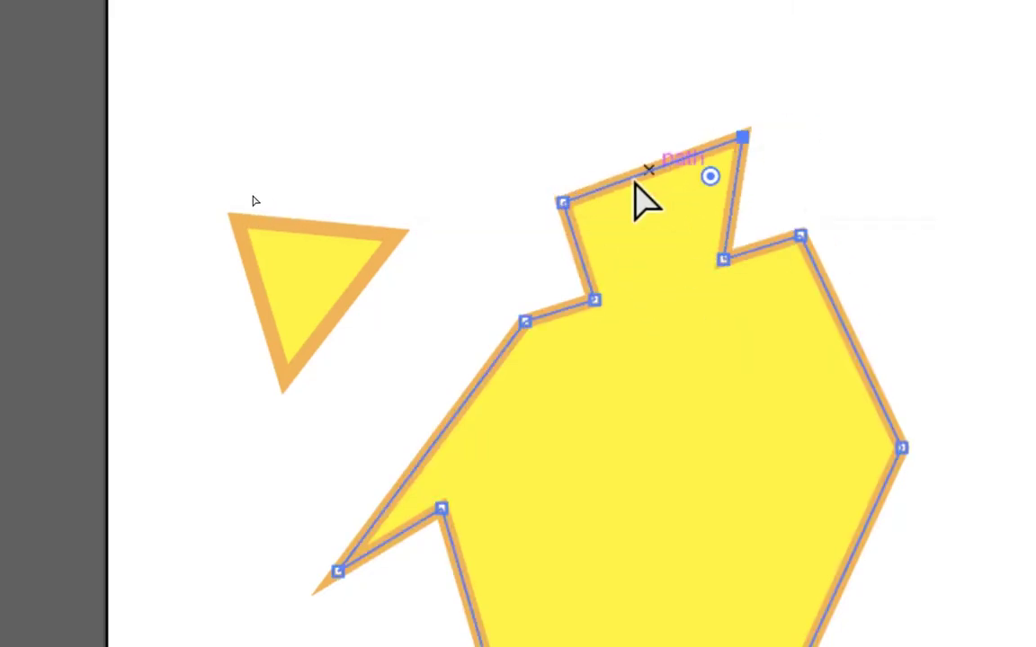
pyautogui.moveTo(562, 203); pyautogui.dragTo(519, 201)
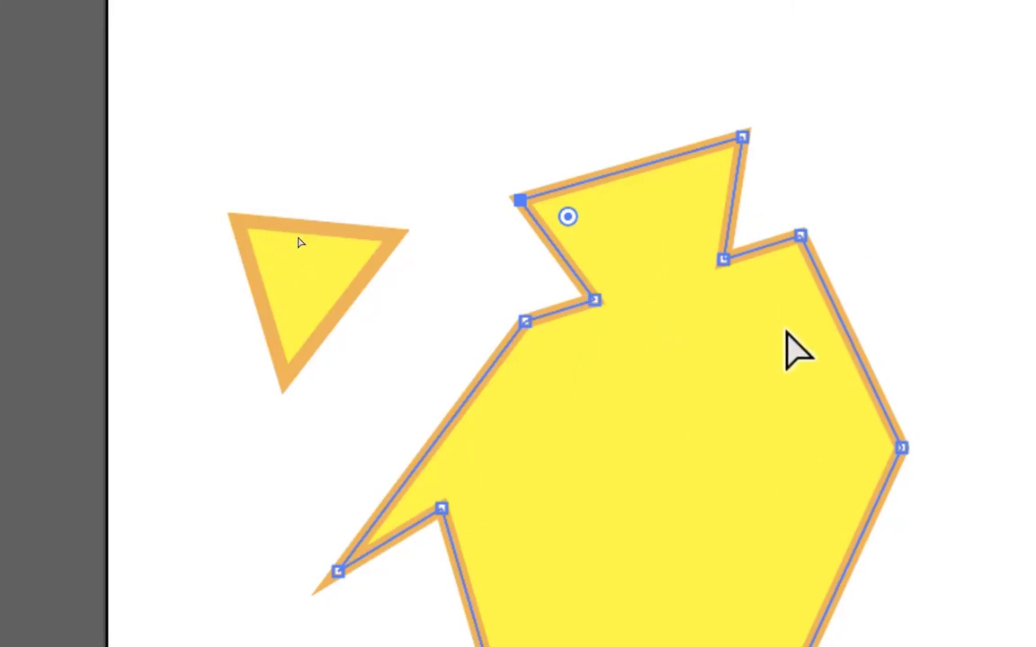
# - Curve both inner neck corners with the Anchor Point tool and swing the right one's upper handle leftward independently
pyautogui.press('p')
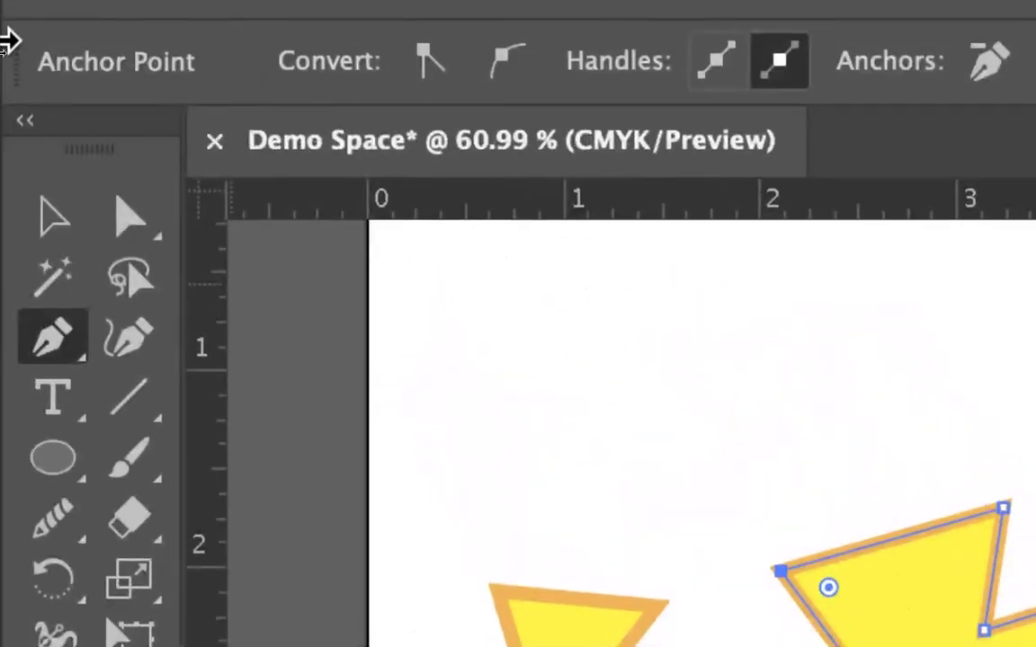
pyautogui.click(58, 359)
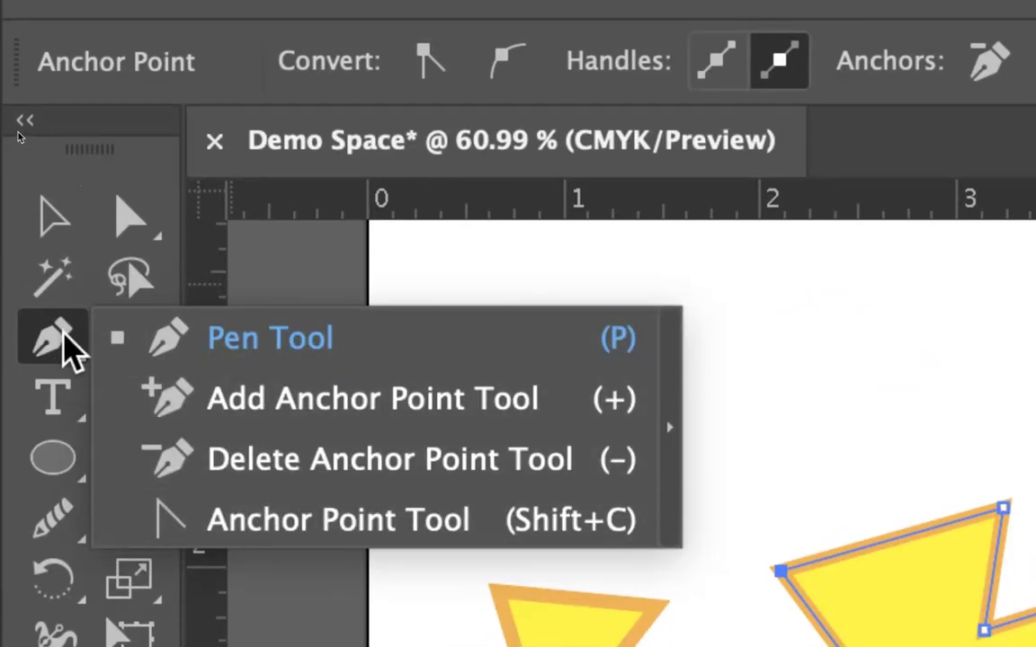
pyautogui.click(65, 337)
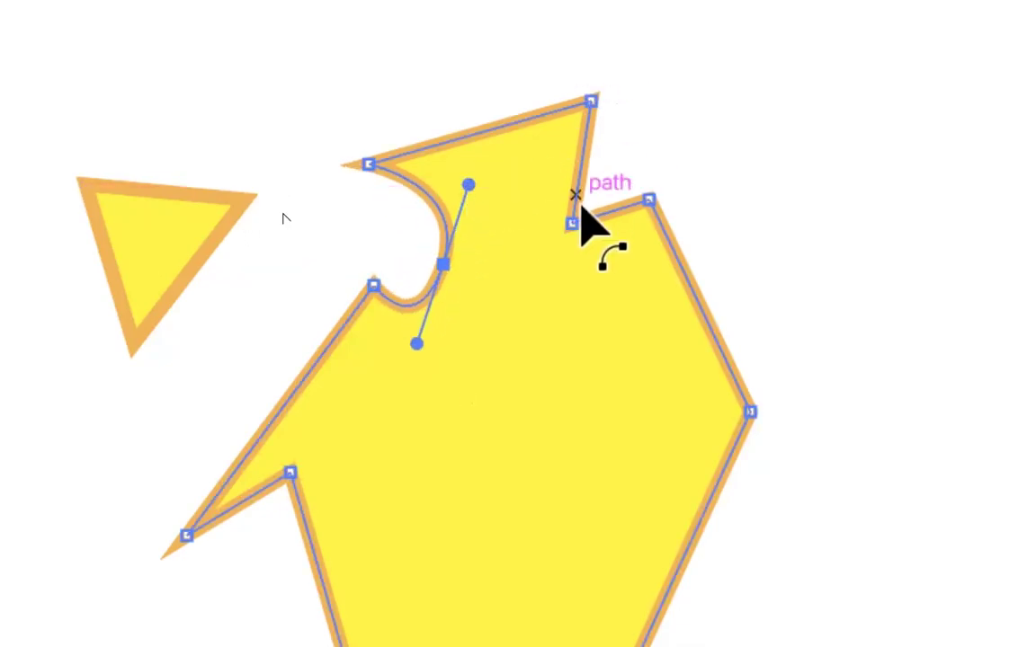
pyautogui.moveTo(573, 225); pyautogui.dragTo(632, 275)
pyautogui.press('p')
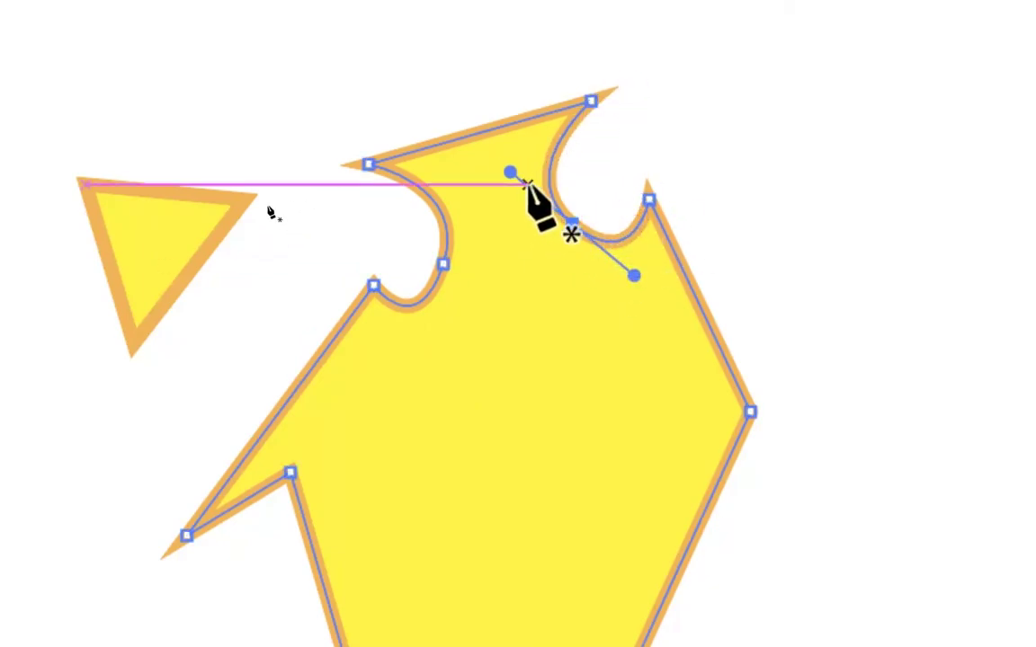
pyautogui.moveTo(509, 171); pyautogui.dragTo(451, 186)
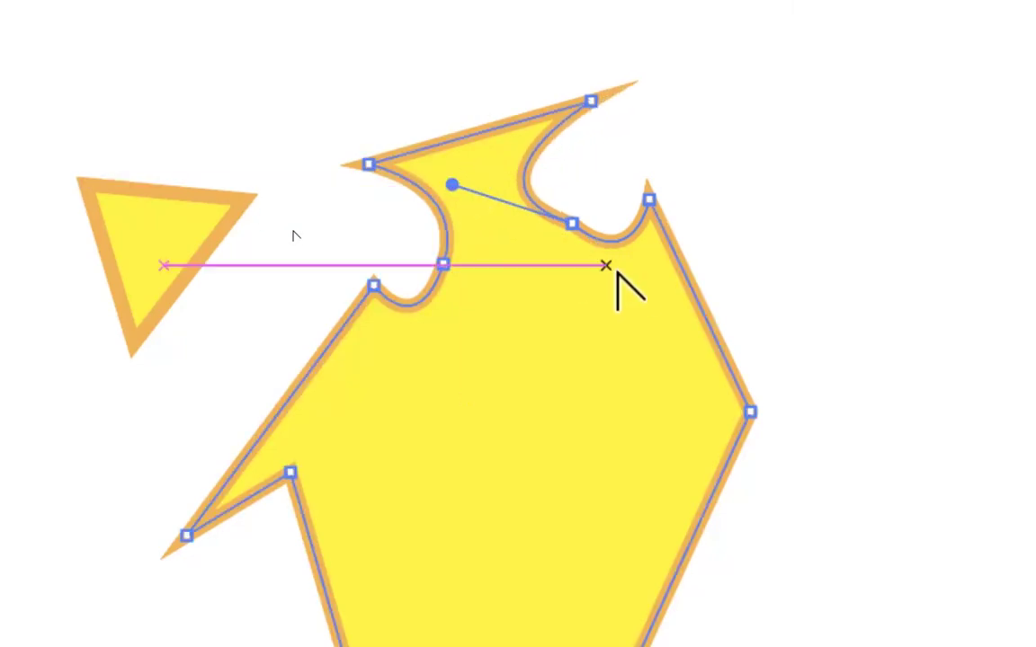
# - Convert the right neck point back to a corner and pull it down and to the right
pyautogui.keyDown('alt'); pyautogui.click(573, 224); pyautogui.keyUp('alt')
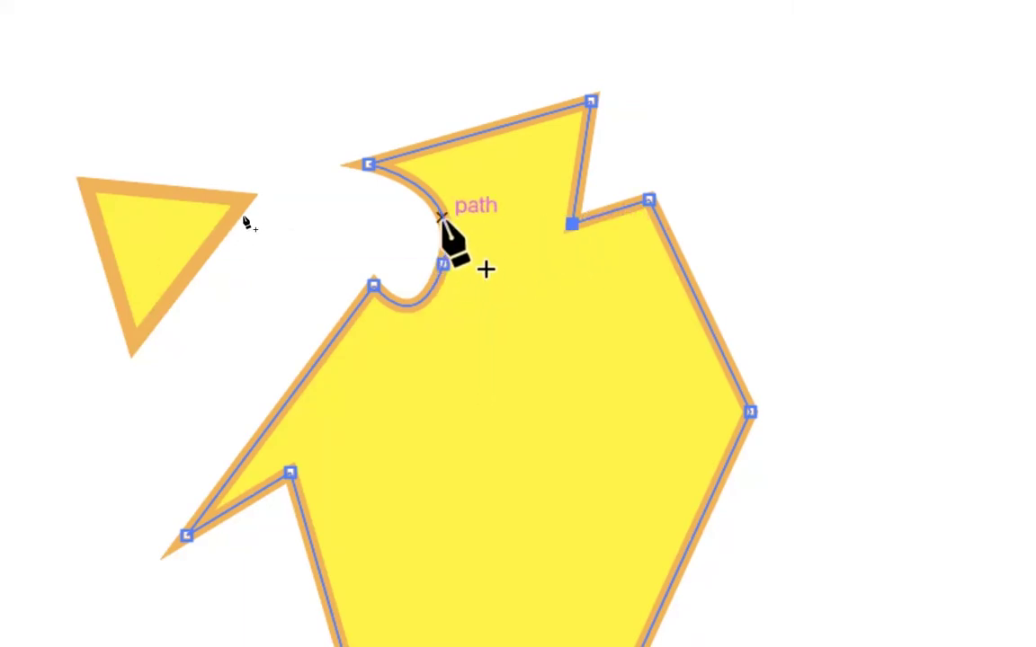
pyautogui.press('a')
pyautogui.moveTo(574, 226); pyautogui.dragTo(648, 294)
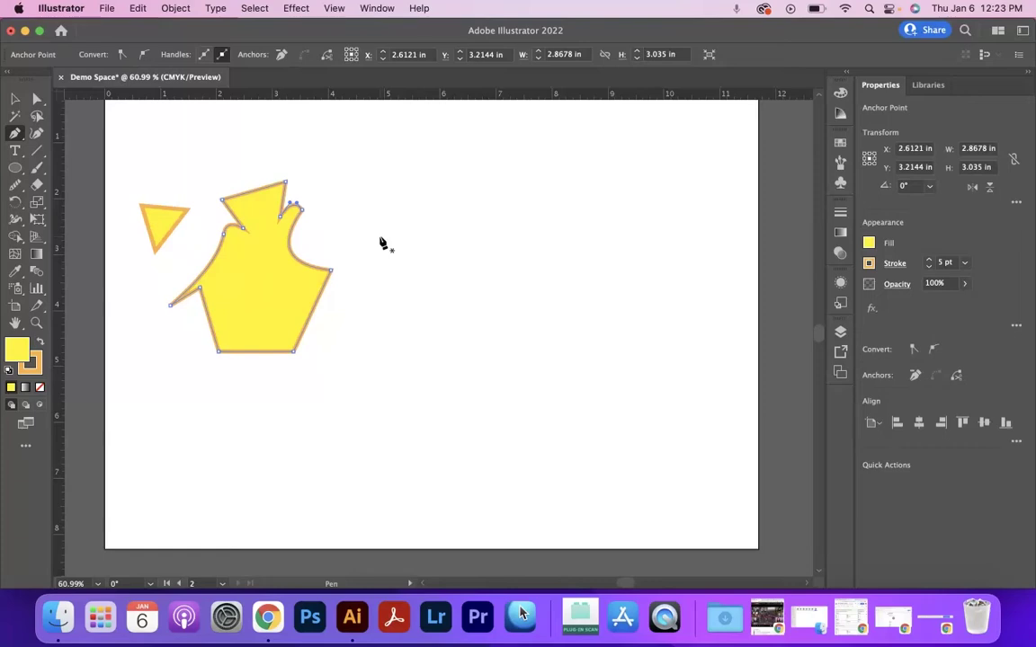
# - Draw a path of three alternating arcs with the Pen tool, doubling back beneath with straight and curved segments
pyautogui.click(380, 222)
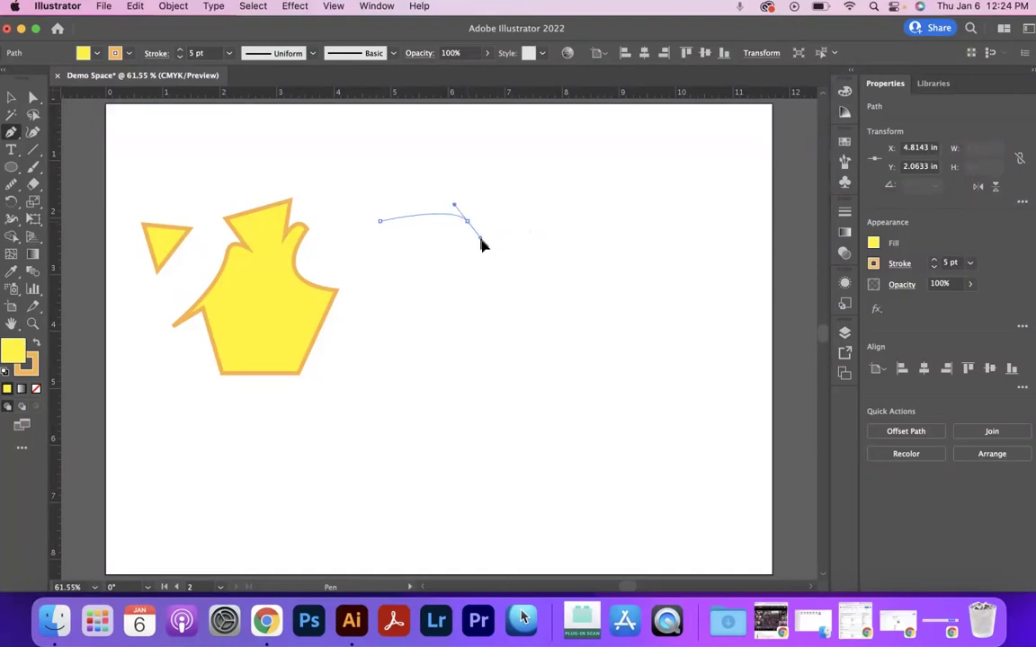
pyautogui.moveTo(515, 273); pyautogui.dragTo(516, 274)
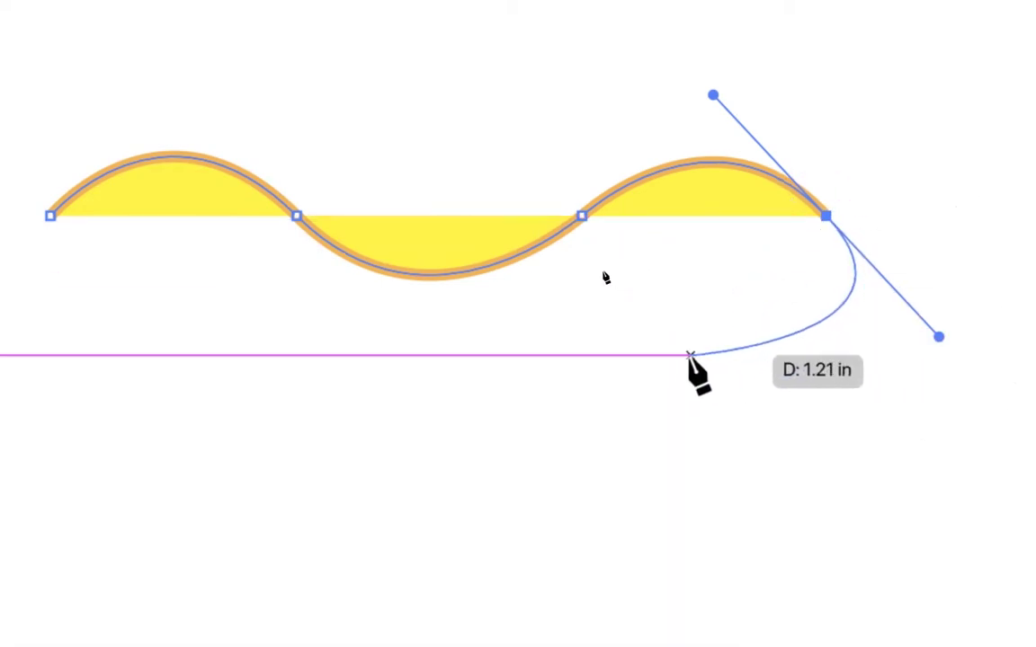
pyautogui.click(678, 356)
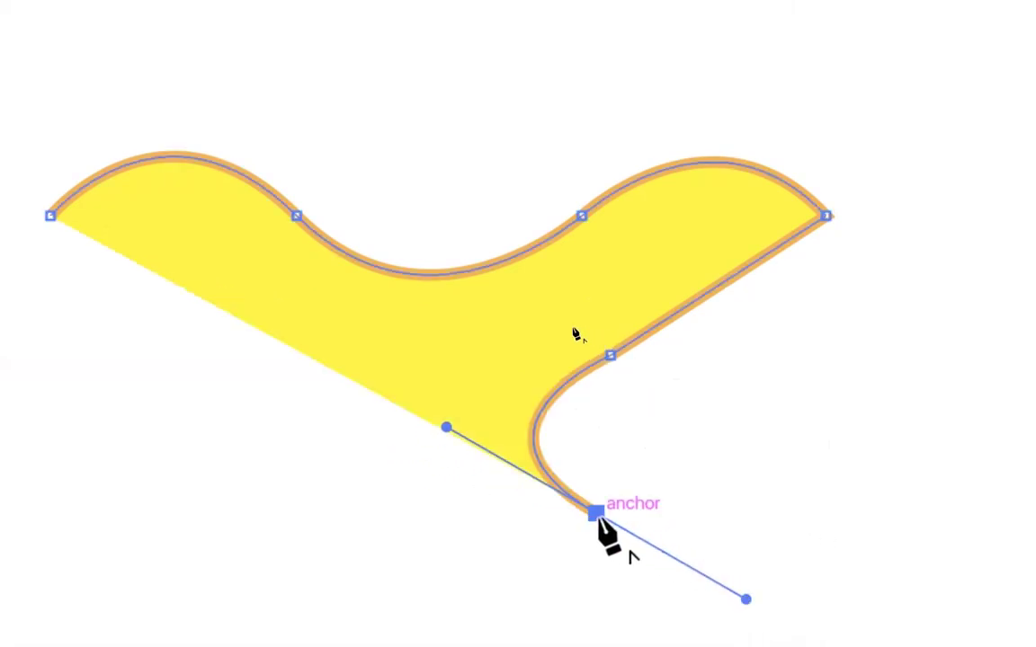
pyautogui.click(854, 513)
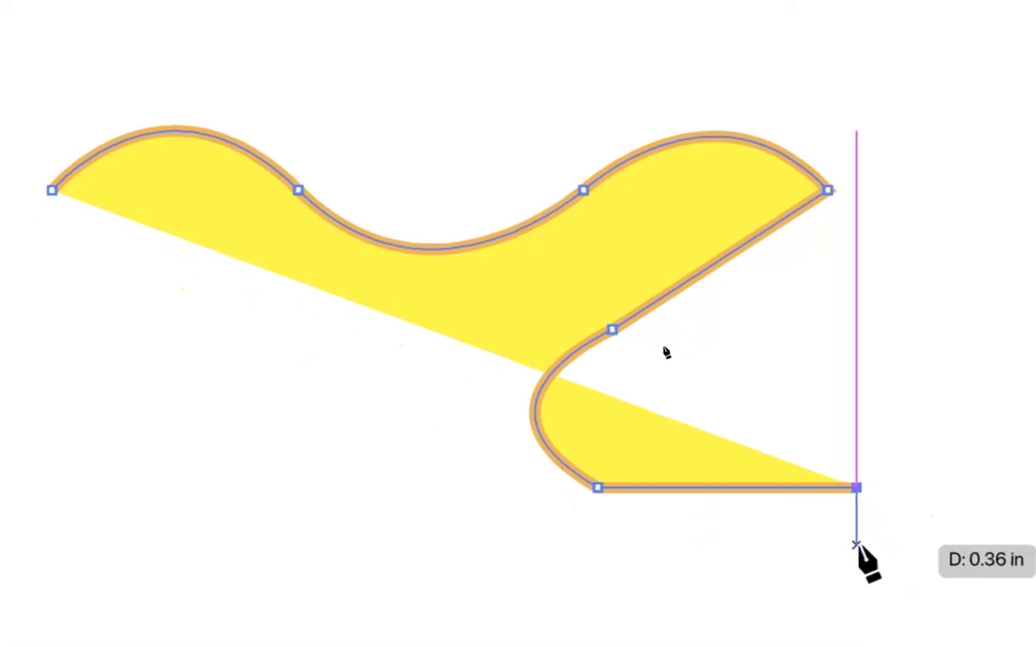
# - Add a curved tip at the path's lower end, convert its anchor to a corner and continue with a short straight segment
pyautogui.moveTo(856, 605); pyautogui.dragTo(682, 574)
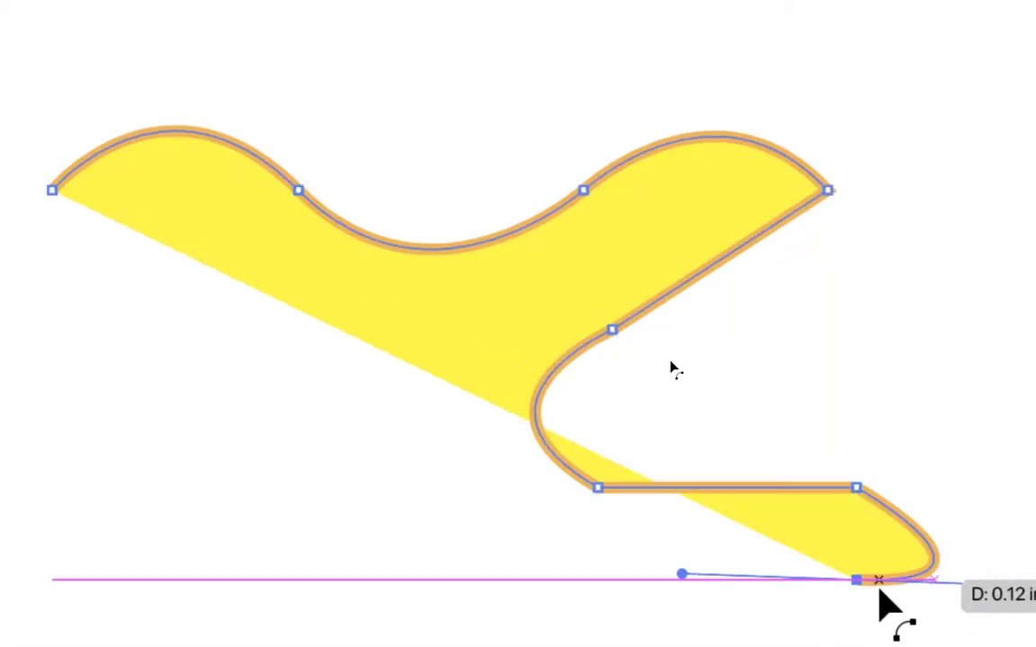
pyautogui.click(855, 580)
pyautogui.click(802, 523)
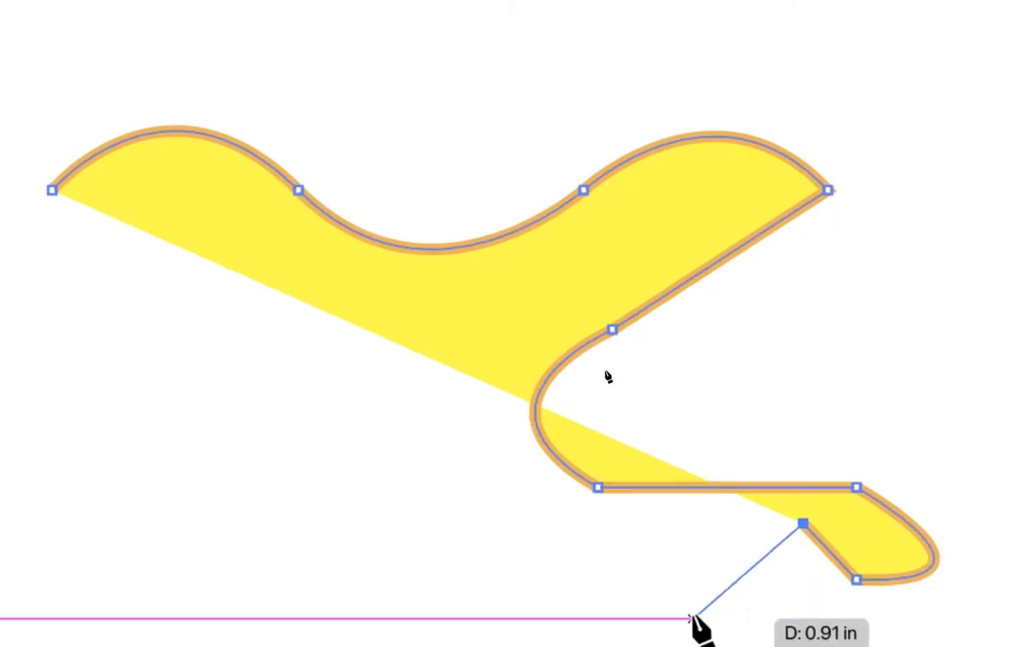
# - Continue the path with zigzag straight segments up to the starting anchor and close the shape
pyautogui.click(676, 619)
pyautogui.click(568, 547)
pyautogui.click(452, 578)
pyautogui.click(334, 437)
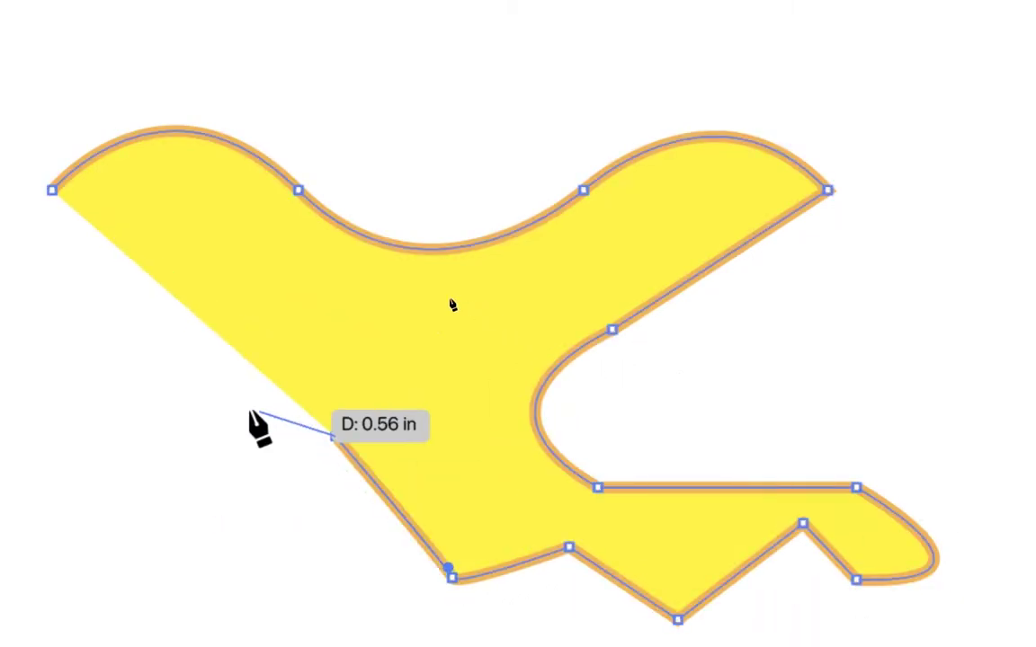
pyautogui.click(177, 452)
pyautogui.click(267, 330)
pyautogui.click(98, 330)
pyautogui.click(122, 220)
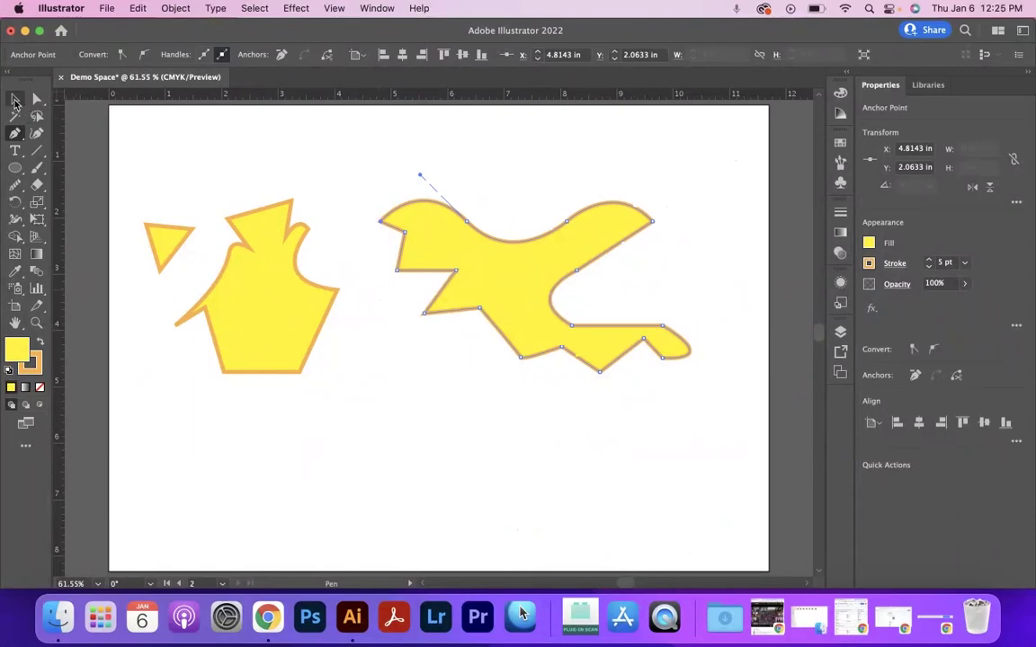
# - Select all the practice shapes on the artboard and delete them
pyautogui.click(15, 101)
pyautogui.moveTo(116, 174); pyautogui.dragTo(710, 449)
pyautogui.press('Delete')
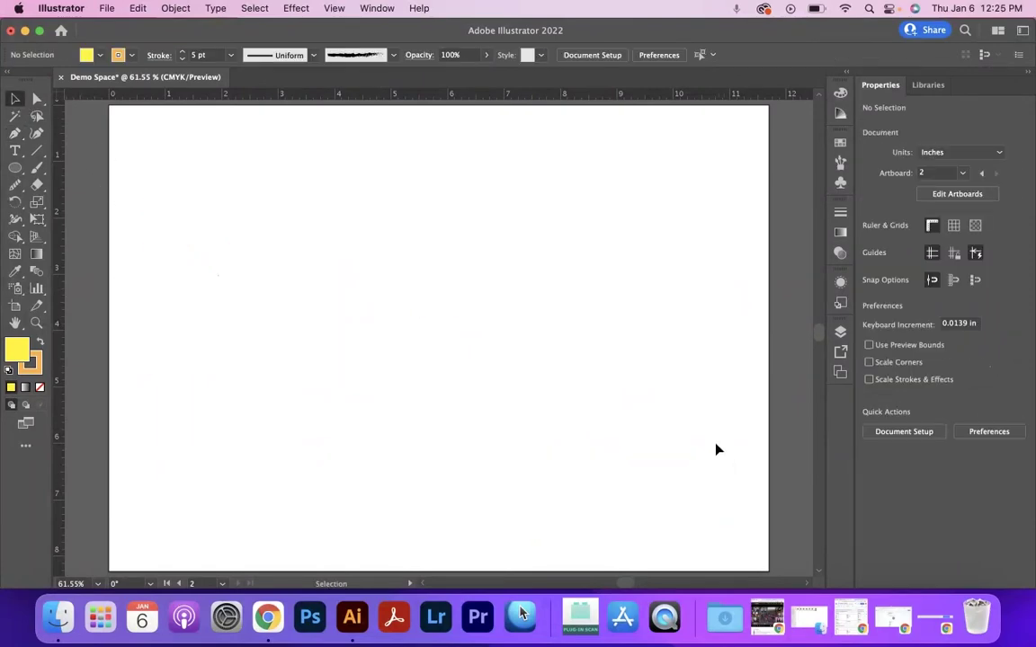
# - Place the Atlantic bottlenose dolphin image from the desktop onto the artboard, keeping the application window at full width
pyautogui.moveTo(1033, 226); pyautogui.dragTo(903, 226)
pyautogui.moveTo(988, 216); pyautogui.dragTo(430, 324)
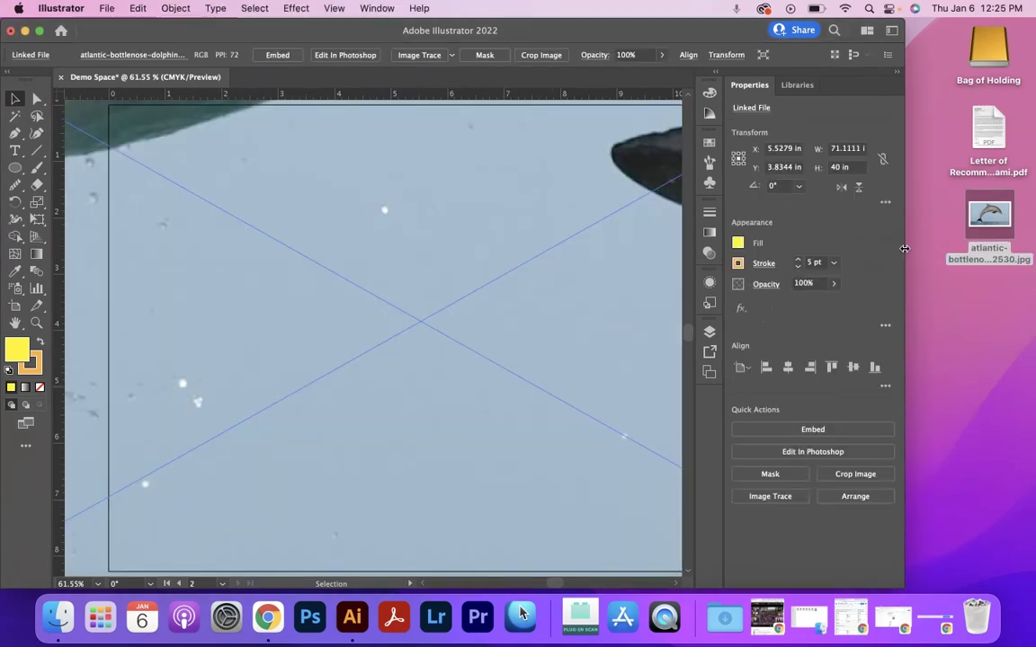
pyautogui.moveTo(904, 249); pyautogui.dragTo(1032, 253)
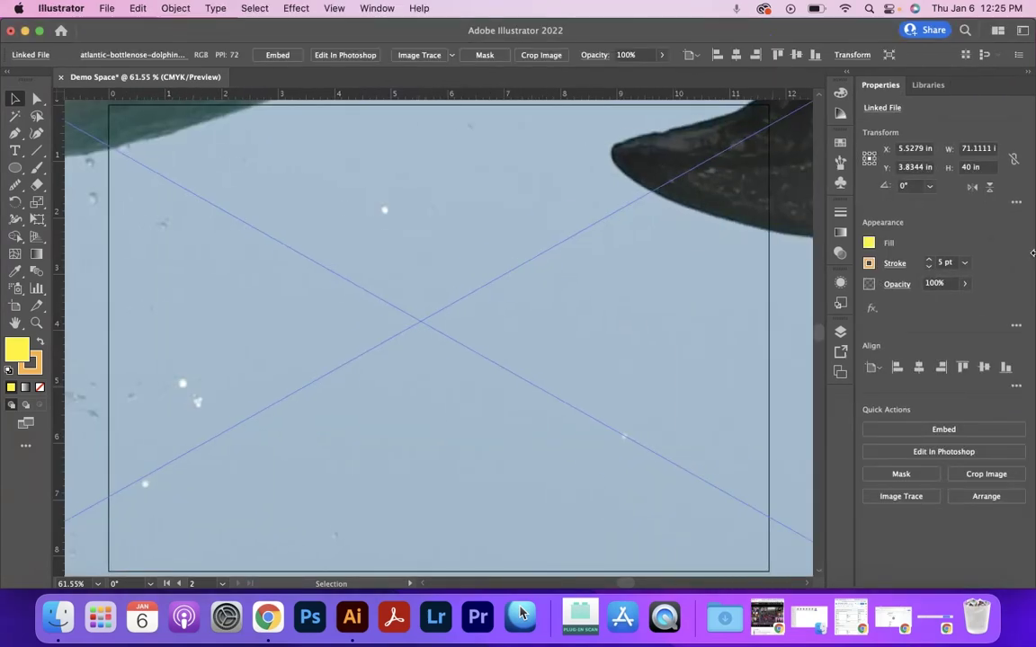
# - Scale the dolphin image down to about 8.34 × 4.69 in so that it fits on the artboard
pyautogui.moveTo(476, 303); pyautogui.dragTo(524, 348)
pyautogui.moveTo(704, 243); pyautogui.dragTo(296, 560)
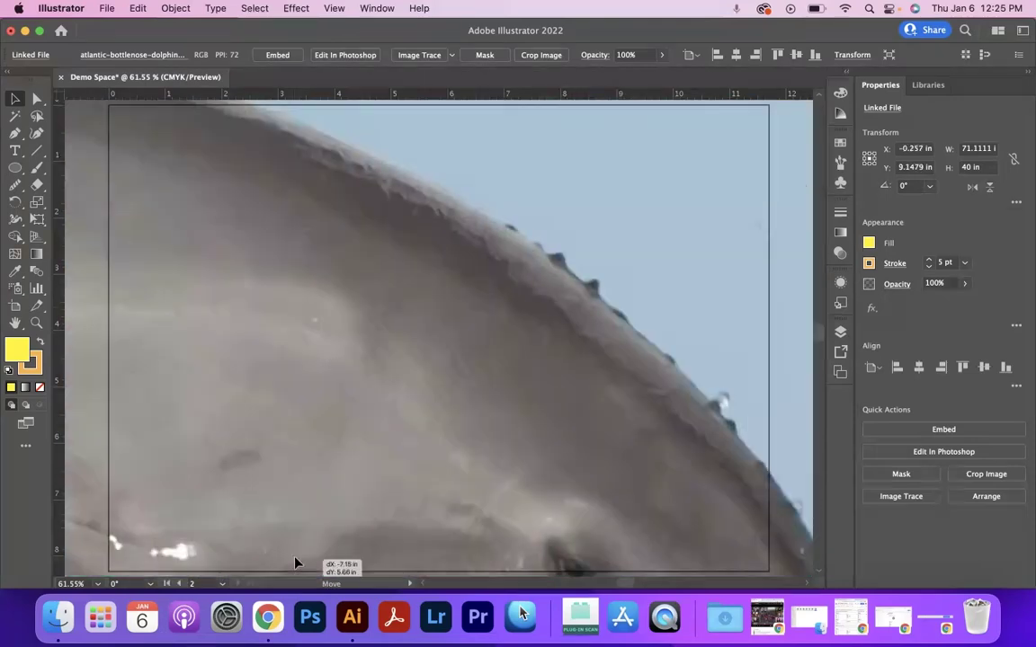
pyautogui.moveTo(745, 230); pyautogui.dragTo(329, 459)
pyautogui.moveTo(724, 185); pyautogui.dragTo(286, 469)
pyautogui.moveTo(645, 264); pyautogui.dragTo(146, 405)
pyautogui.moveTo(337, 413); pyautogui.dragTo(598, 209)
pyautogui.moveTo(696, 169); pyautogui.dragTo(279, 399)
pyautogui.moveTo(256, 427); pyautogui.dragTo(405, 389)
# - Move the dolphin image up to the middle of the artboard, at about X 5.77 in, Y 3.83 in
pyautogui.press('z')
pyautogui.moveTo(347, 397); pyautogui.dragTo(575, 396)
pyautogui.press('space')
pyautogui.moveTo(410, 453); pyautogui.dragTo(437, 398)
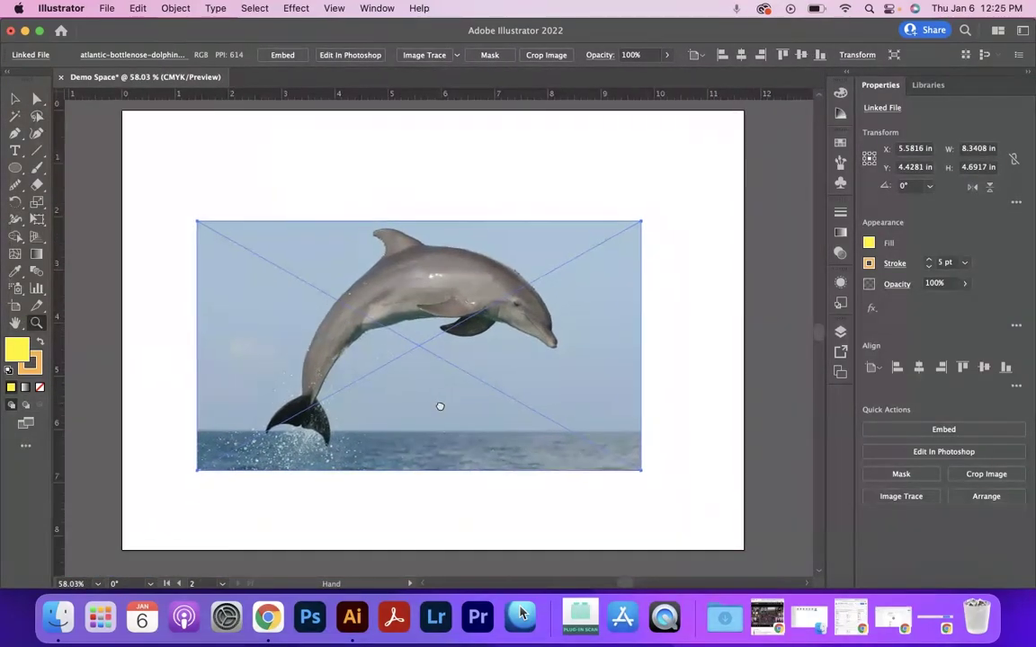
pyautogui.moveTo(440, 407); pyautogui.dragTo(437, 410)
pyautogui.press('v')
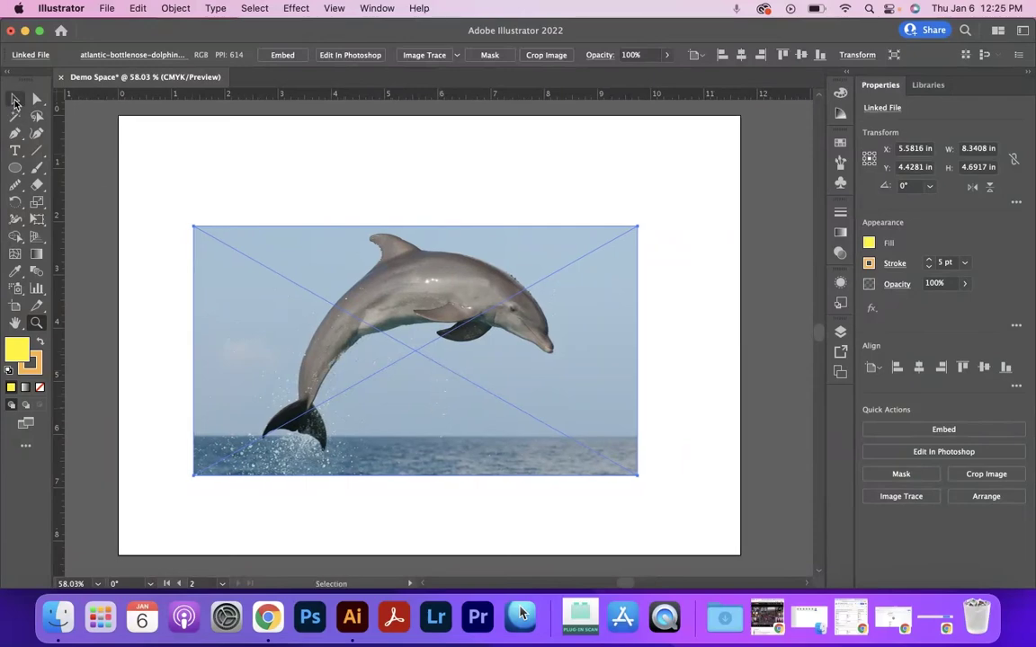
pyautogui.moveTo(372, 383); pyautogui.dragTo(381, 350)
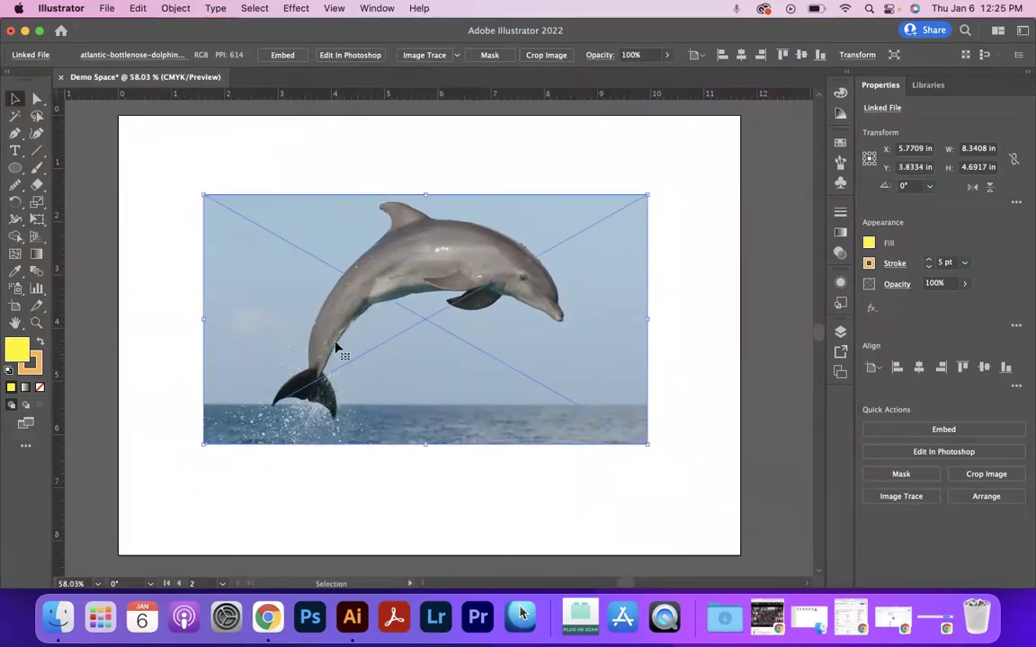
# - Start a Pen path at the base of the dolphin's beak and curve it up along the forehead
pyautogui.press('p')
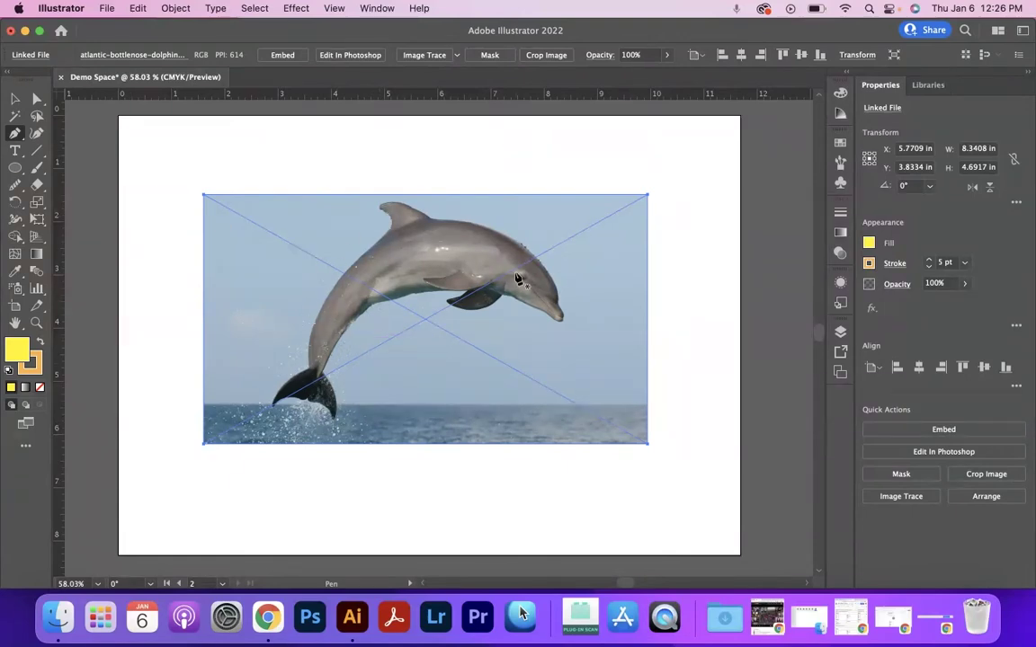
pyautogui.press('z')
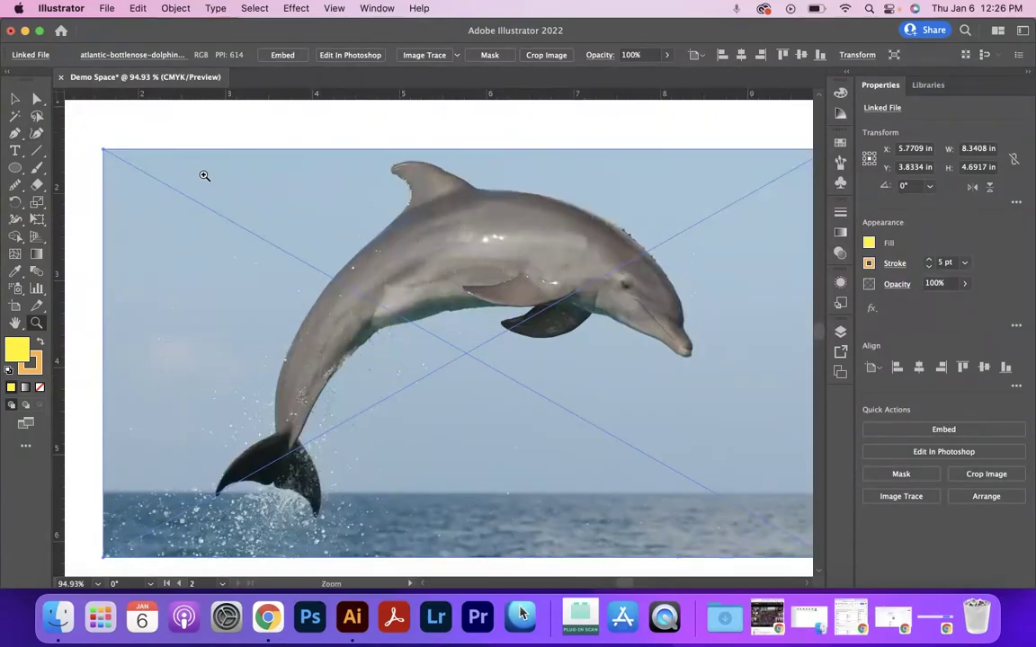
pyautogui.moveTo(487, 258); pyautogui.dragTo(468, 343)
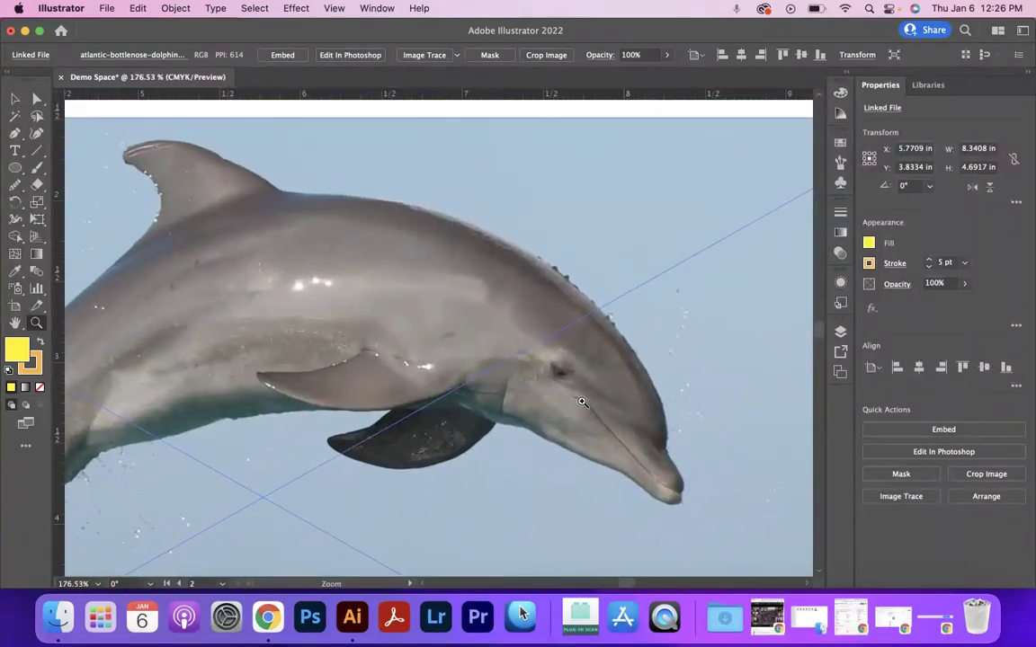
pyautogui.press('p')
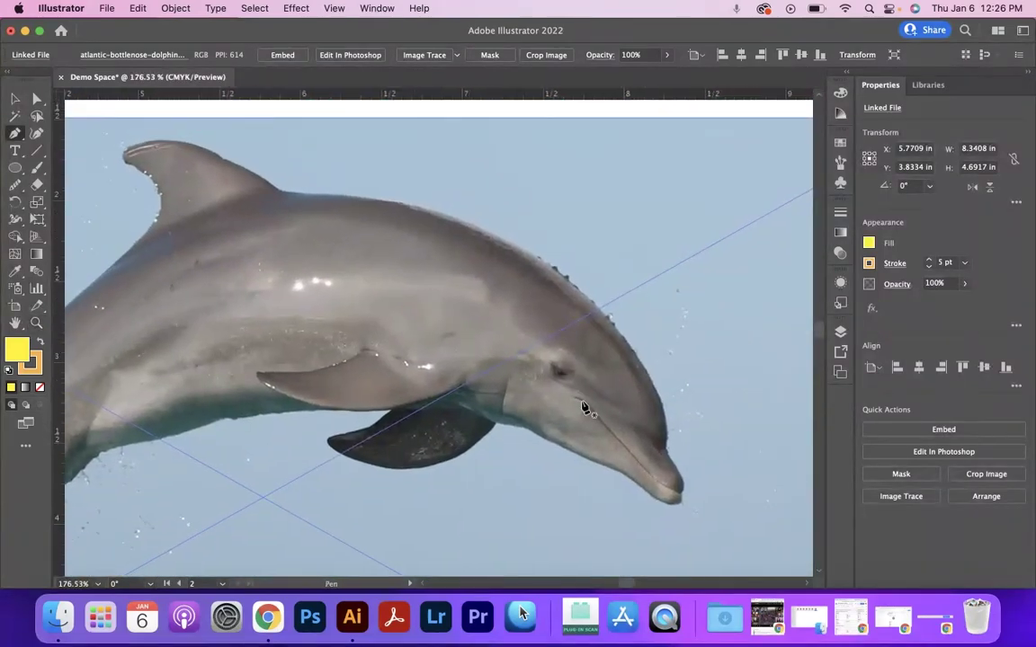
pyautogui.click(665, 451)
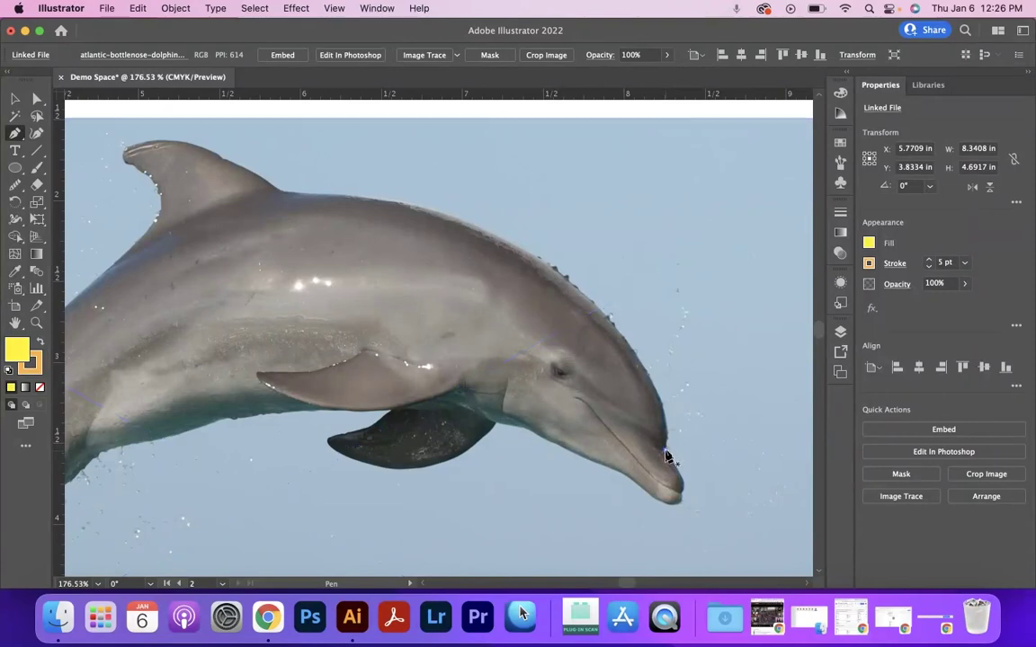
pyautogui.moveTo(662, 409); pyautogui.dragTo(654, 400)
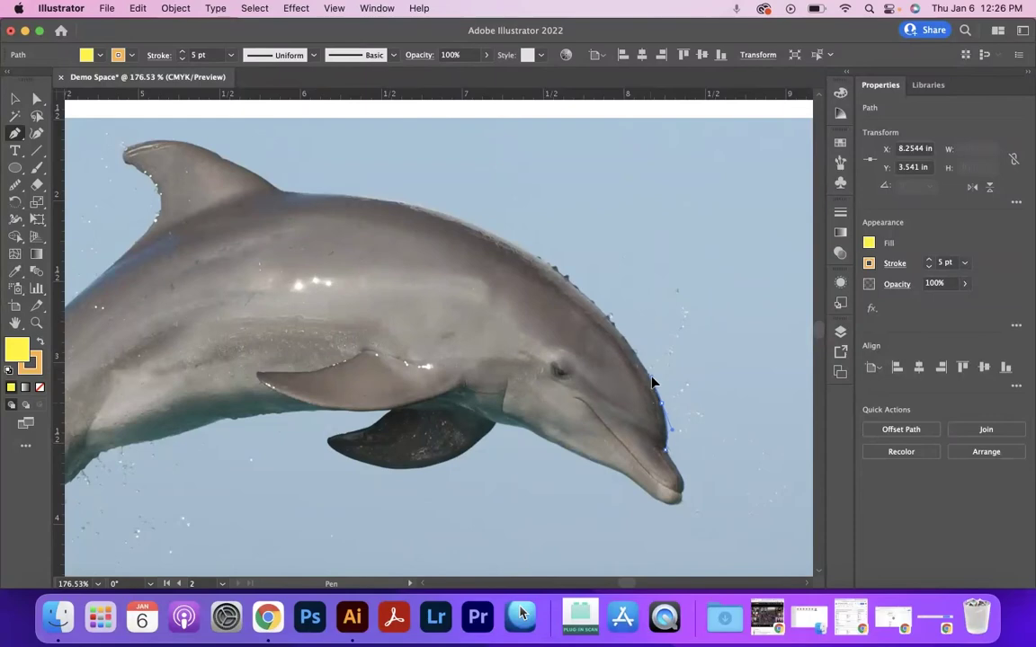
pyautogui.click(652, 382)
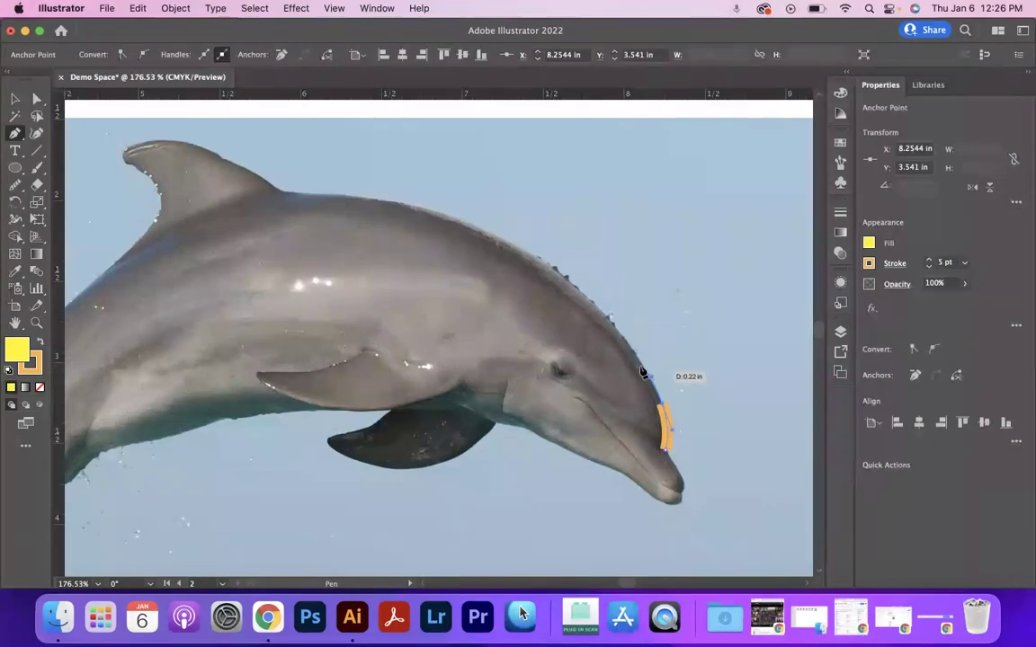
# - Extend the path with curved segments over the head and along the back to the base of the dorsal fin
pyautogui.click(537, 261)
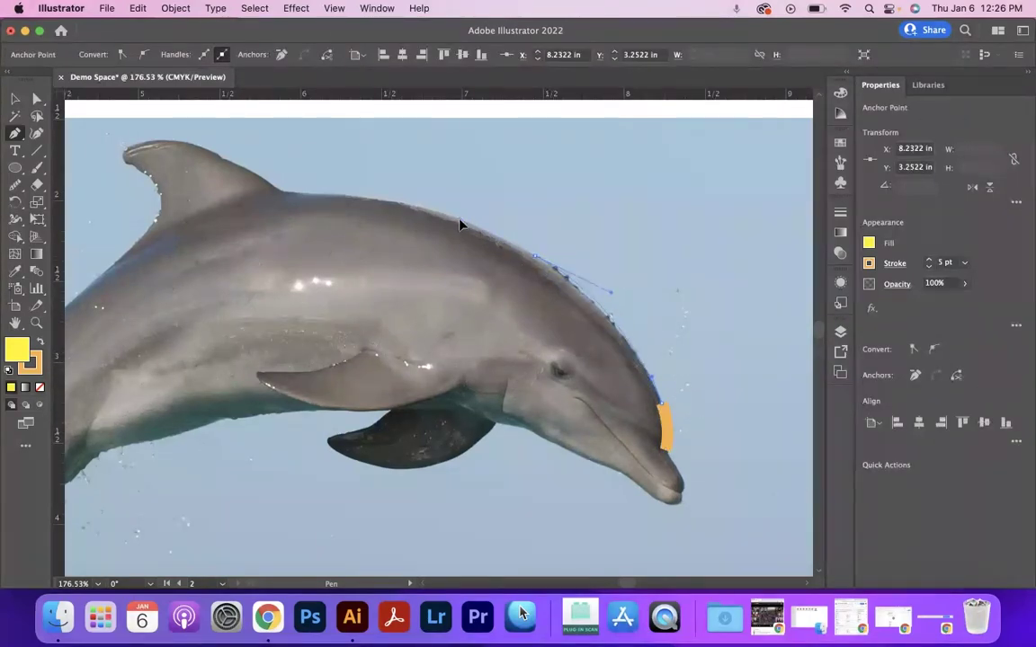
pyautogui.moveTo(459, 225); pyautogui.dragTo(454, 209)
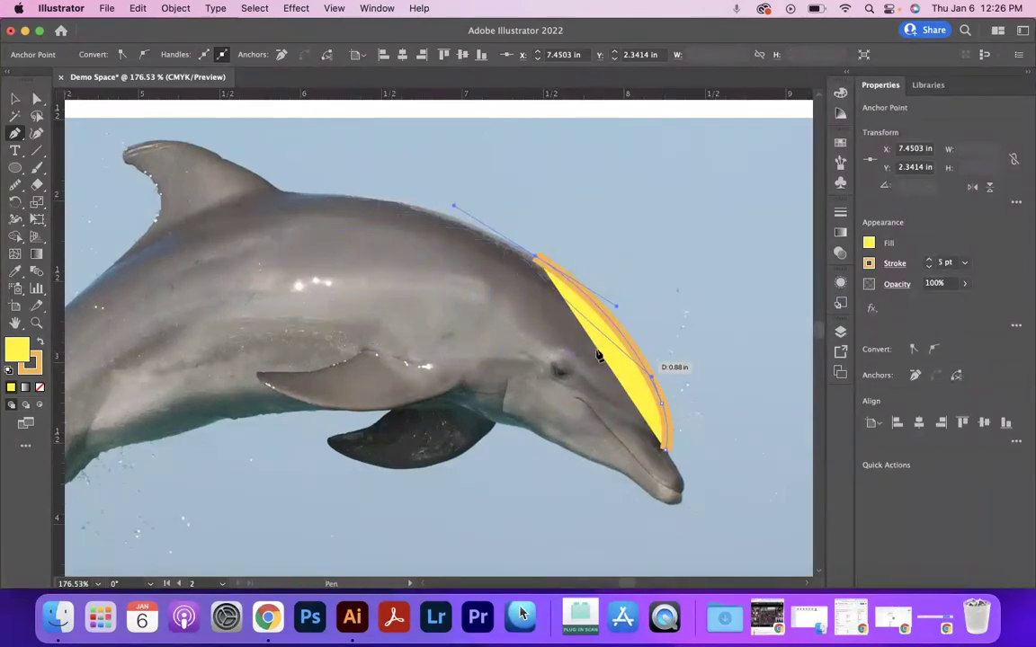
pyautogui.click(290, 193)
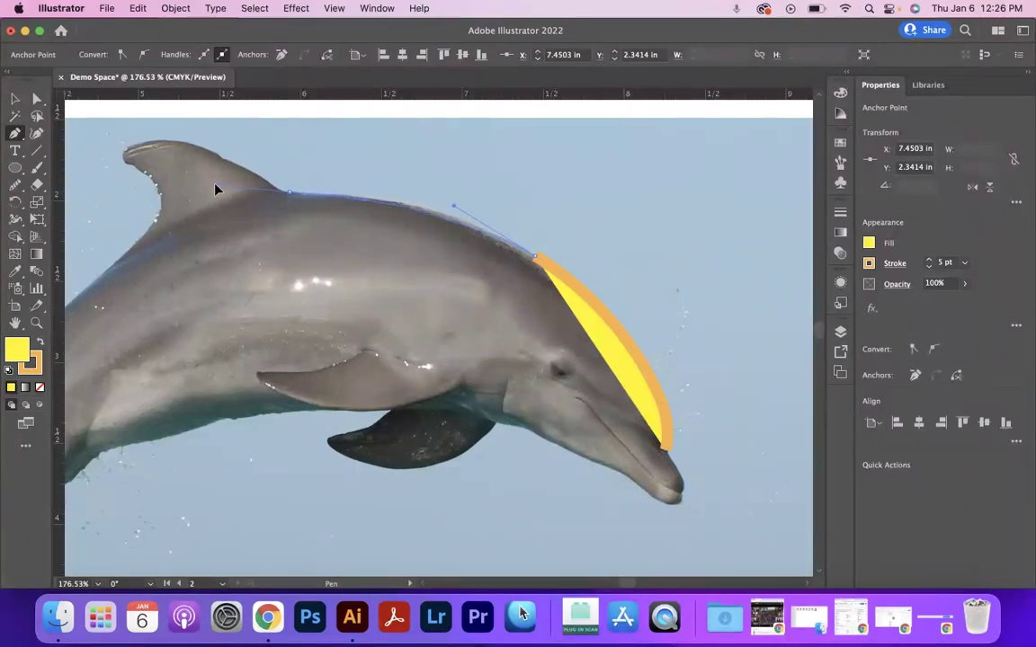
pyautogui.moveTo(205, 190); pyautogui.dragTo(205, 192)
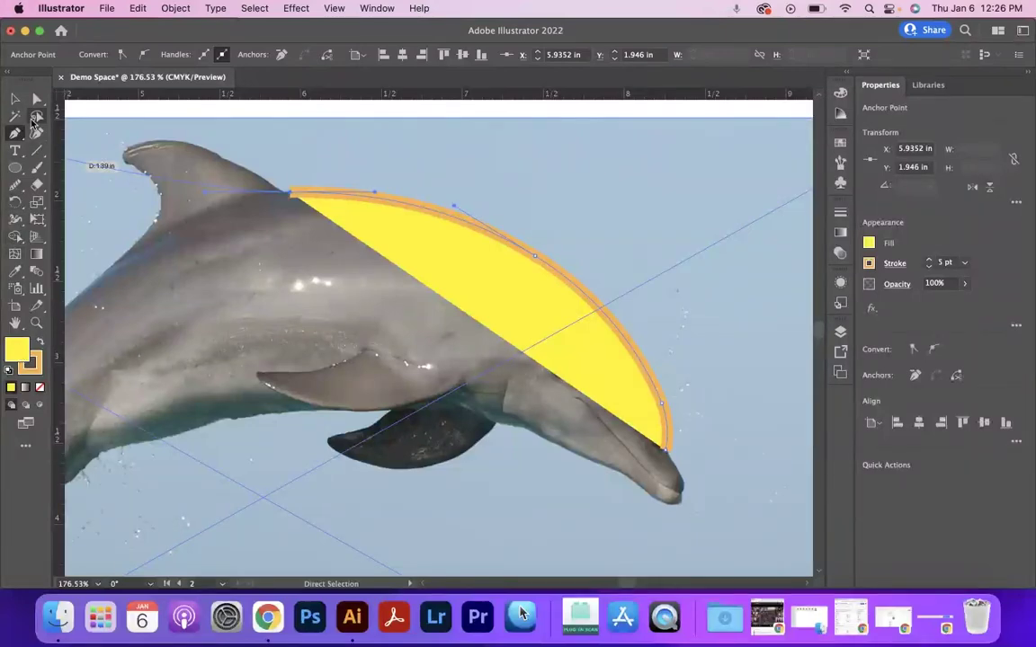
# - Set the traced dolphin path's fill to None
pyautogui.click(15, 99)
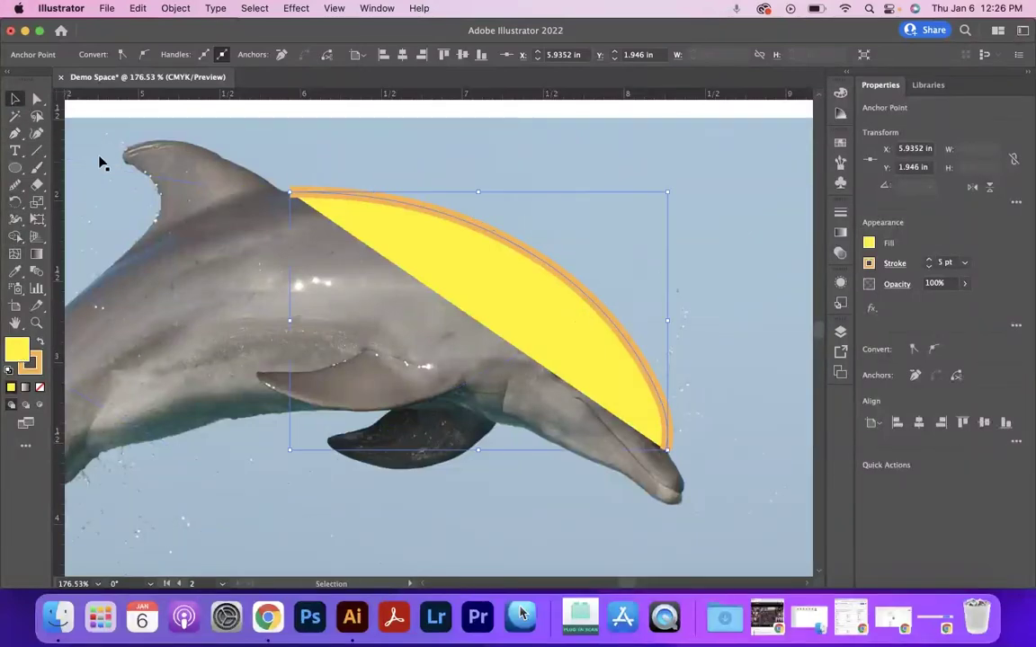
pyautogui.click(515, 283)
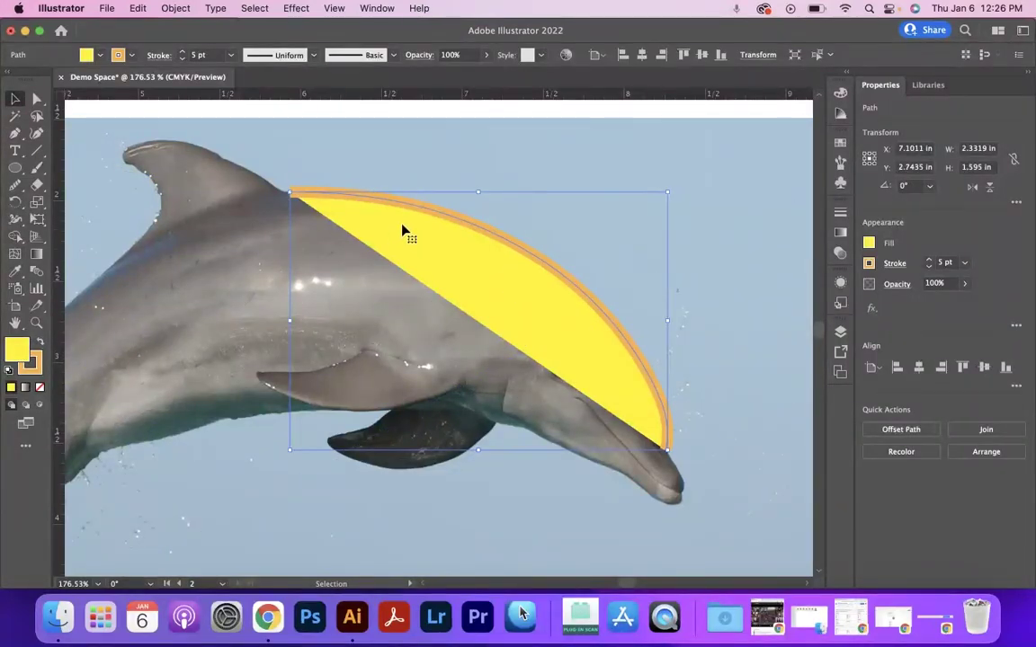
pyautogui.click(96, 55)
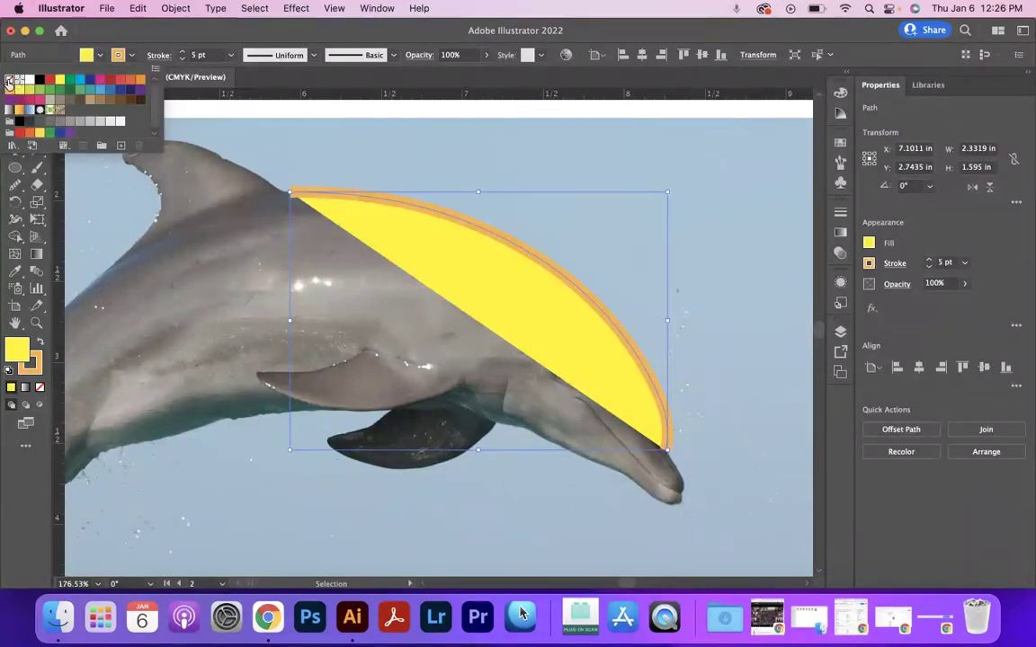
pyautogui.click(9, 81)
# - Reduce the traced path's stroke weight to 1 pt
pyautogui.click(131, 56)
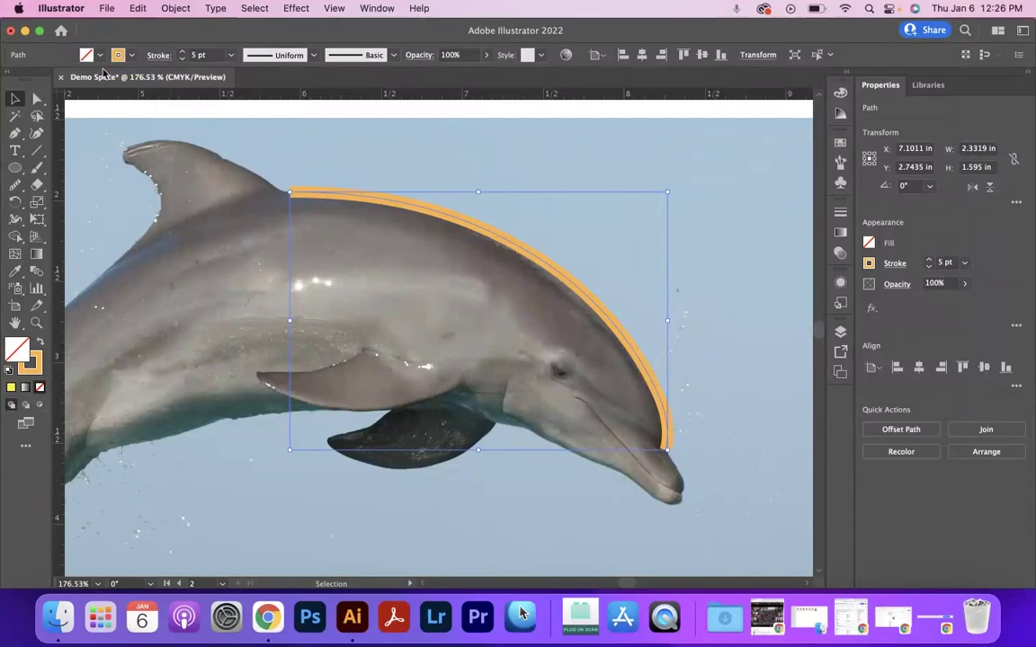
pyautogui.click(132, 58)
pyautogui.click(182, 59)
pyautogui.click(182, 58)
pyautogui.click(182, 59)
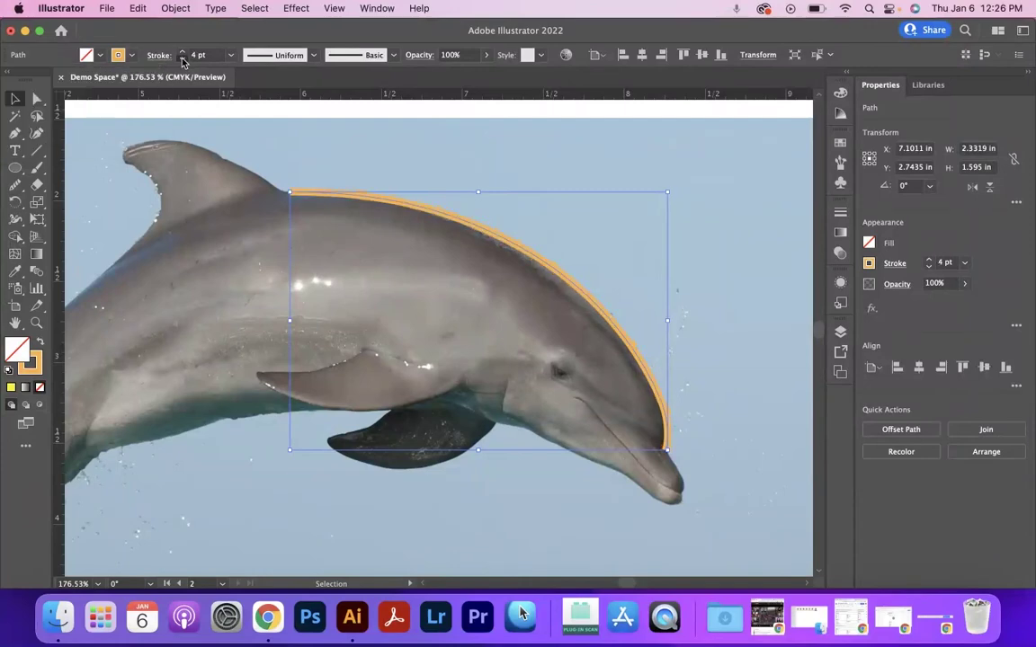
pyautogui.click(183, 58)
pyautogui.click(183, 58)
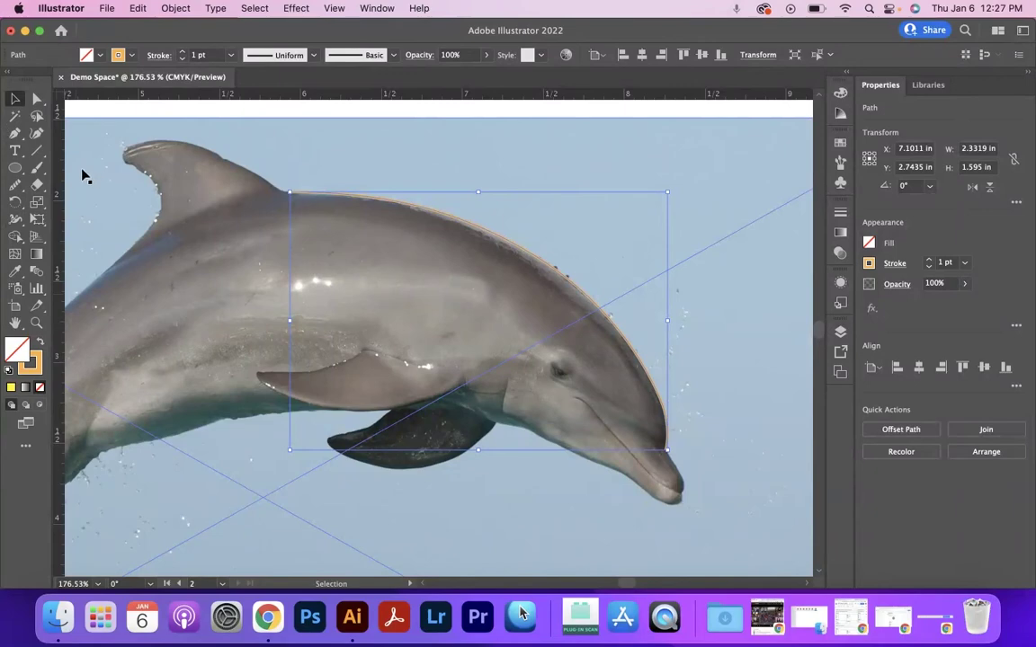
# - Resume the open path at the base of the dorsal fin and curve it up the fin's front edge
pyautogui.click(15, 136)
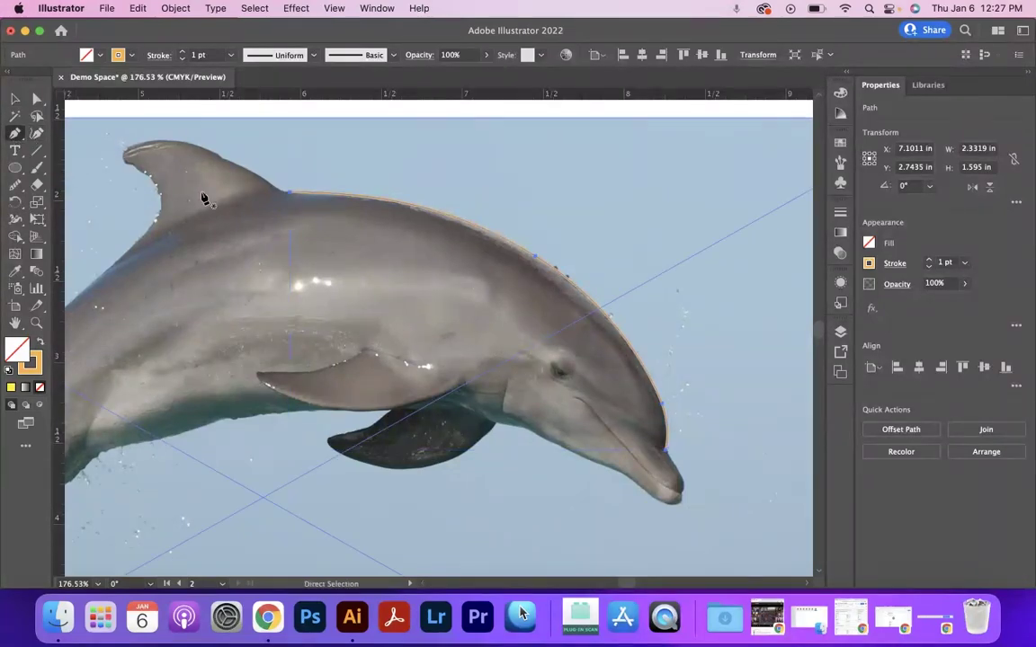
pyautogui.click(289, 194)
pyautogui.press('z')
pyautogui.moveTo(232, 194); pyautogui.dragTo(511, 353)
pyautogui.press('space')
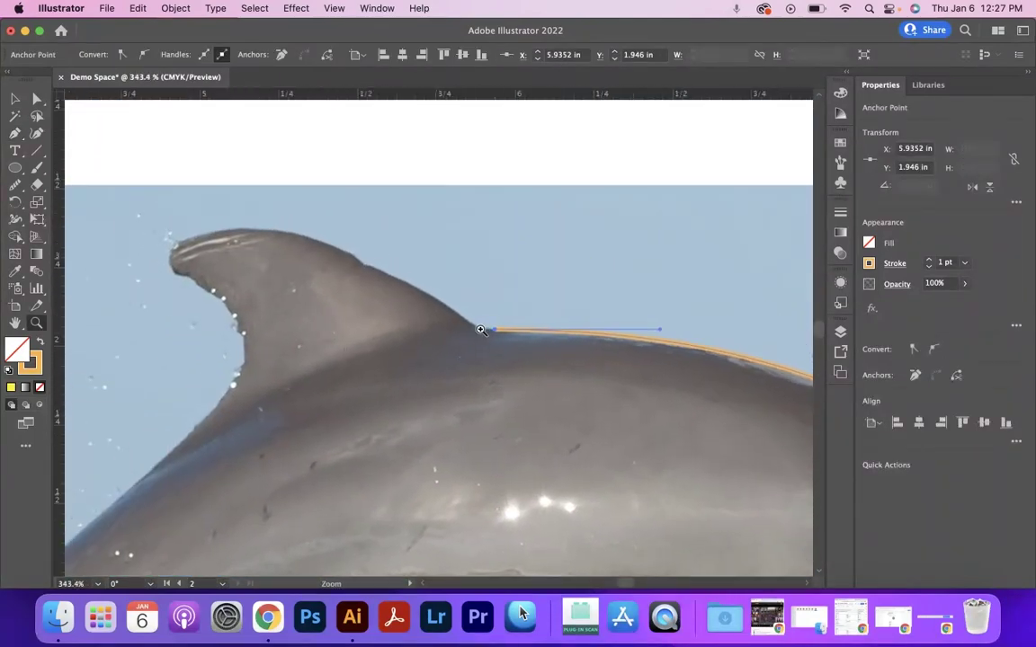
pyautogui.press('p')
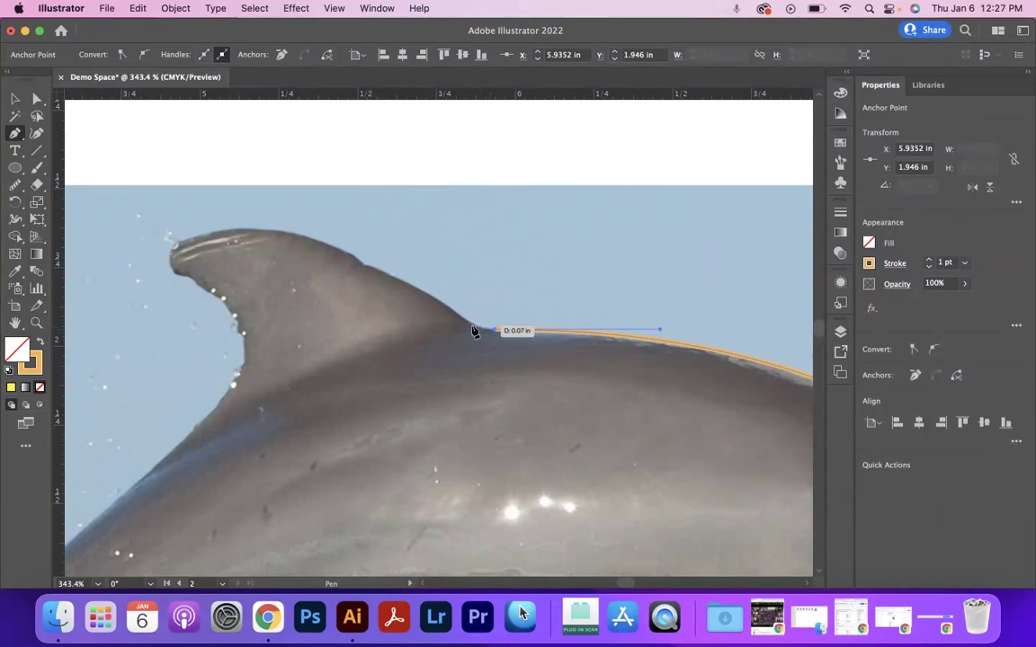
pyautogui.moveTo(473, 326); pyautogui.dragTo(472, 323)
pyautogui.click(471, 324)
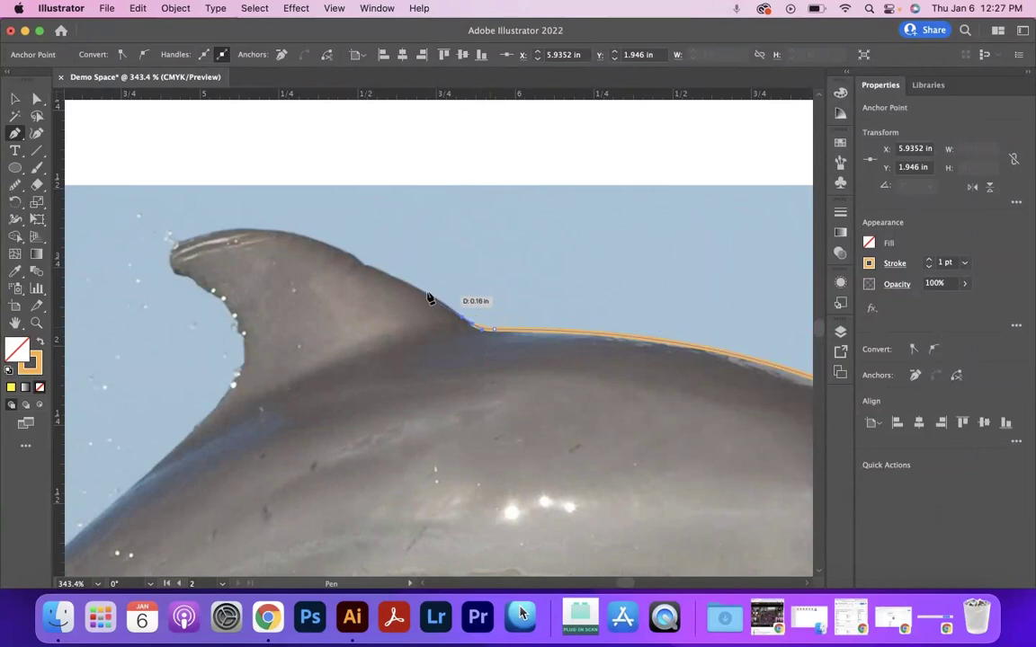
pyautogui.click(363, 267)
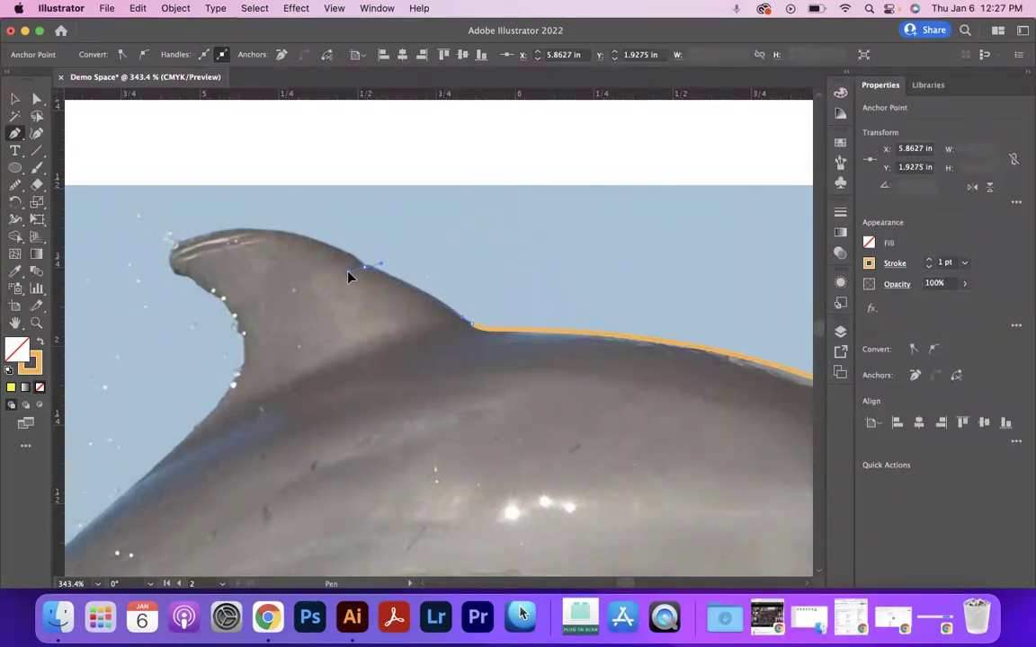
pyautogui.moveTo(348, 272); pyautogui.dragTo(348, 272)
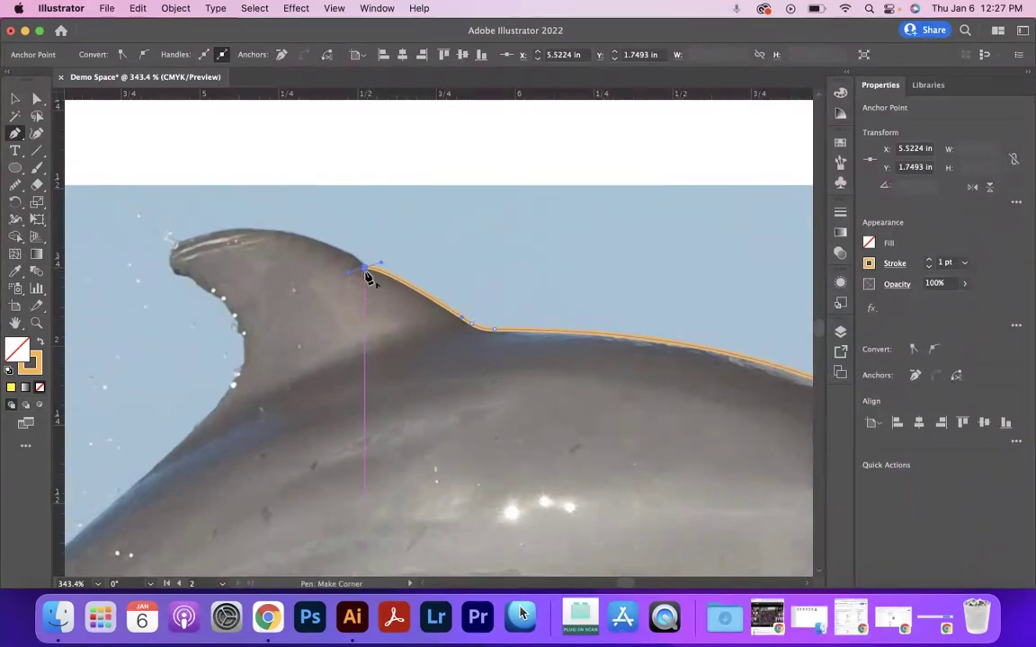
pyautogui.click(333, 251)
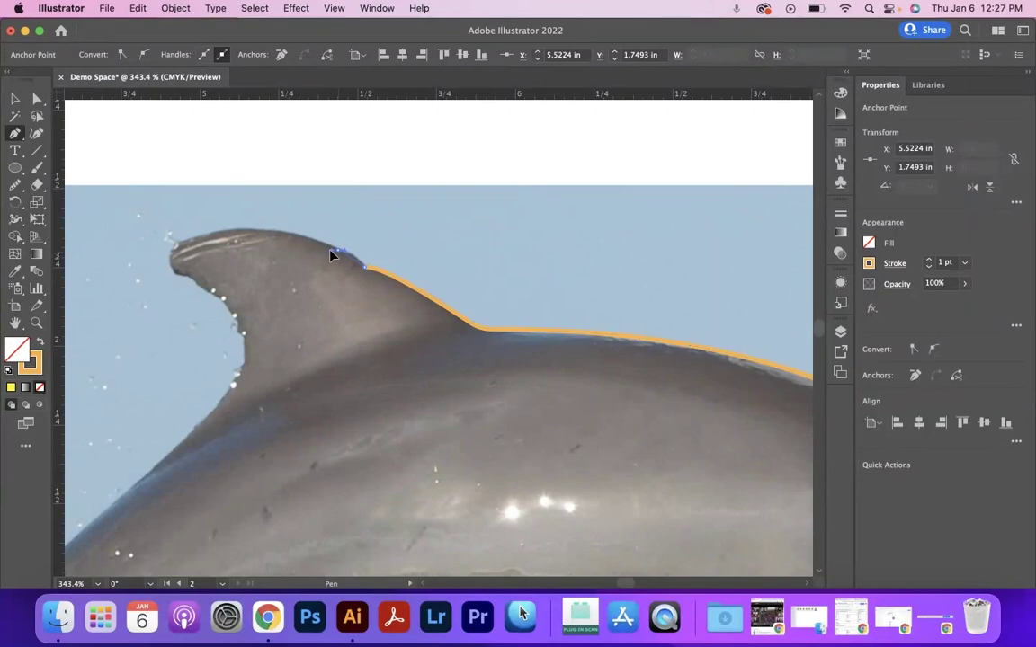
# - Continue the path over the upper edge of the dorsal fin and around its tip
pyautogui.click(172, 243)
pyautogui.moveTo(124, 279); pyautogui.dragTo(113, 267)
pyautogui.click(186, 242)
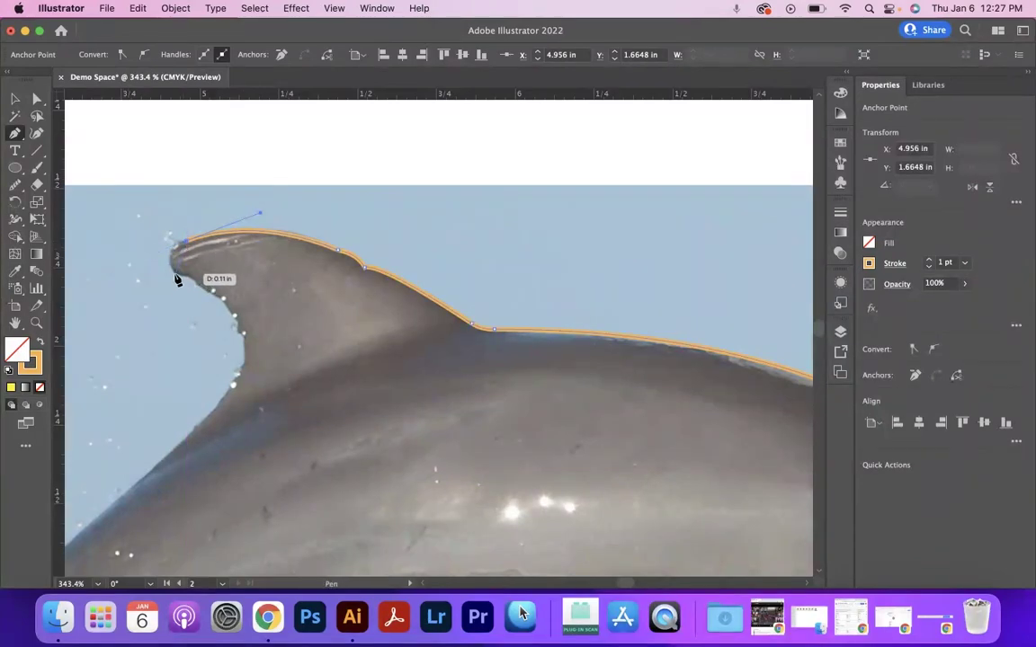
pyautogui.moveTo(176, 280); pyautogui.dragTo(191, 299)
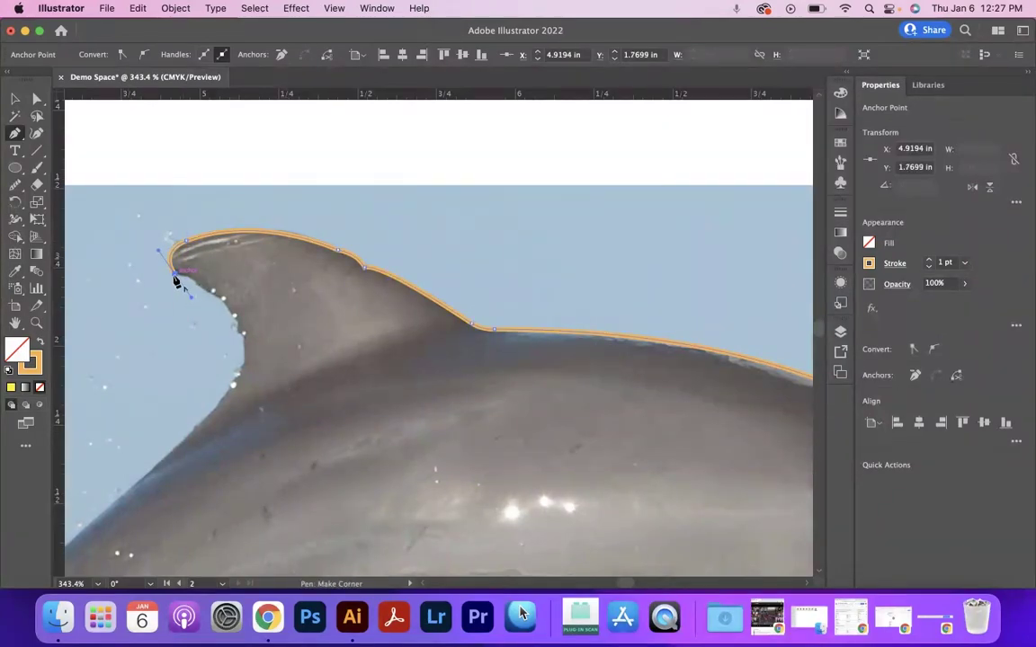
# - Trace the rear edge of the dorsal fin from its tip down onto the dolphin's back
pyautogui.click(175, 274)
pyautogui.moveTo(195, 283); pyautogui.dragTo(201, 296)
pyautogui.moveTo(210, 293); pyautogui.dragTo(217, 297)
pyautogui.moveTo(237, 323); pyautogui.dragTo(236, 384)
pyautogui.moveTo(139, 478); pyautogui.dragTo(116, 494)
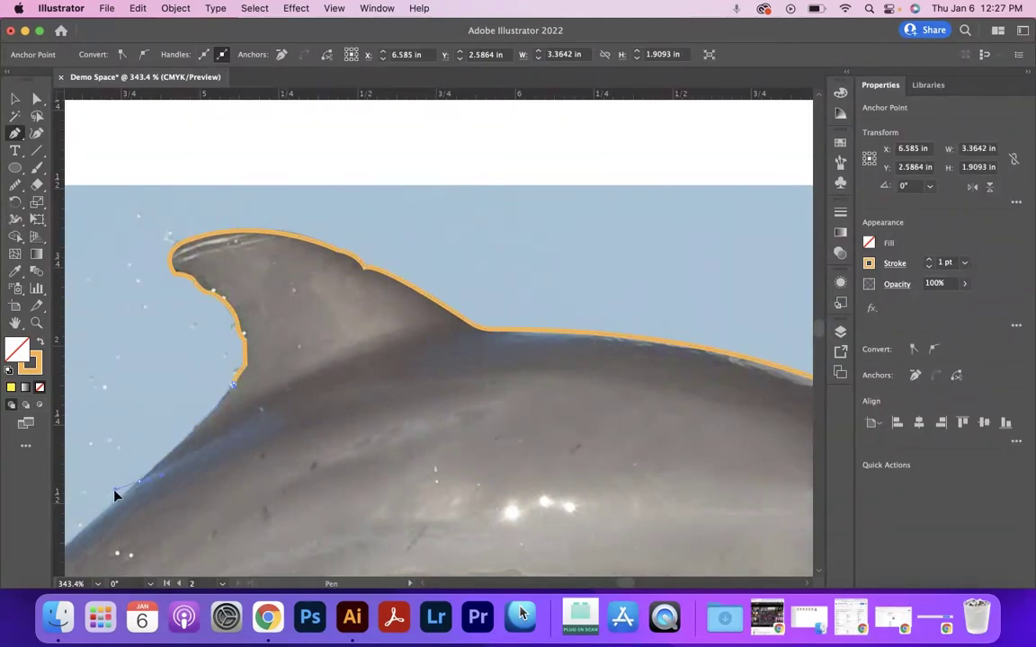
# - Extend the path along the back and down the outer side of the tail stock to the flukes
pyautogui.scroll(-5, 116, 494)
pyautogui.hscroll(-6, 116, 495)
pyautogui.moveTo(344, 347); pyautogui.dragTo(322, 460)
pyautogui.scroll(-4, 294, 434)
pyautogui.hscroll(-2, 294, 435)
pyautogui.scroll(-5, 322, 459)
pyautogui.moveTo(371, 293); pyautogui.dragTo(347, 321)
pyautogui.click(372, 293)
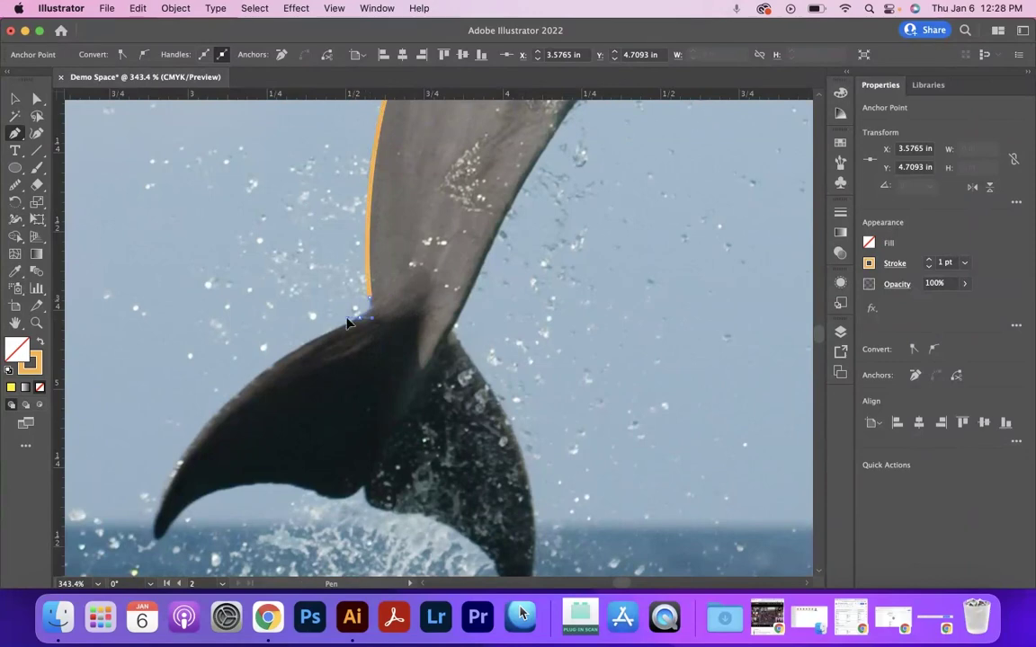
# - Trace the outer edge of the left tail fluke and bring the path around its tip
pyautogui.moveTo(162, 500); pyautogui.dragTo(127, 423)
pyautogui.scroll(-6, 126, 422)
pyautogui.scroll(4, 126, 423)
pyautogui.moveTo(283, 125); pyautogui.dragTo(301, 220)
pyautogui.moveTo(405, 132); pyautogui.dragTo(415, 144)
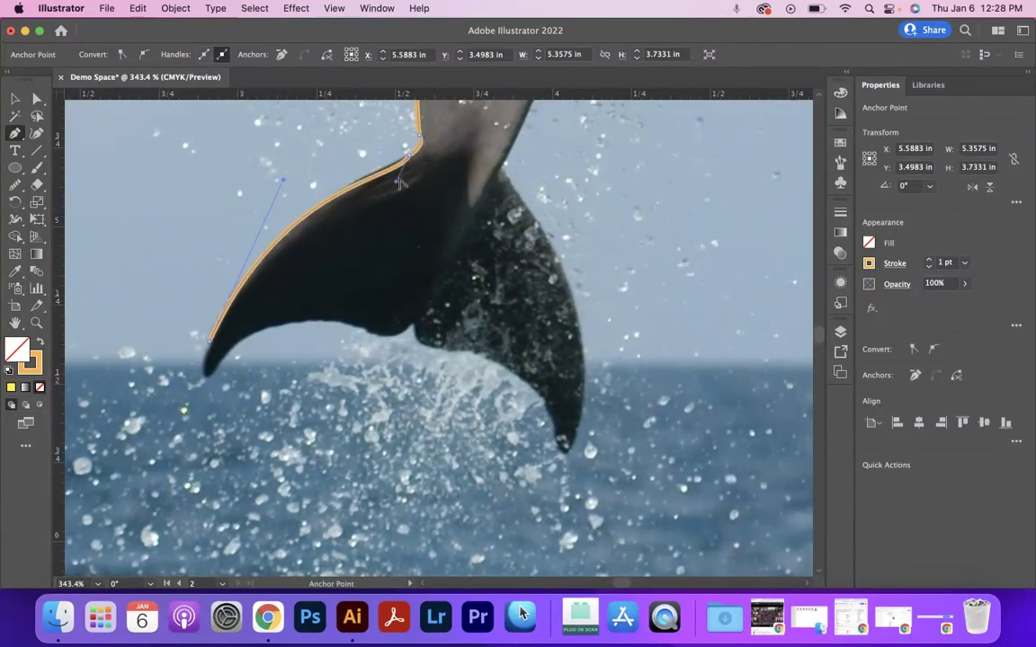
pyautogui.moveTo(226, 354); pyautogui.dragTo(270, 294)
pyautogui.click(226, 354)
# - Trace the lower edge of the left fluke and carry the path past the notch between the flukes
pyautogui.moveTo(360, 327); pyautogui.dragTo(445, 359)
pyautogui.click(360, 327)
pyautogui.moveTo(410, 324); pyautogui.dragTo(430, 306)
pyautogui.click(410, 323)
pyautogui.moveTo(433, 347); pyautogui.dragTo(454, 347)
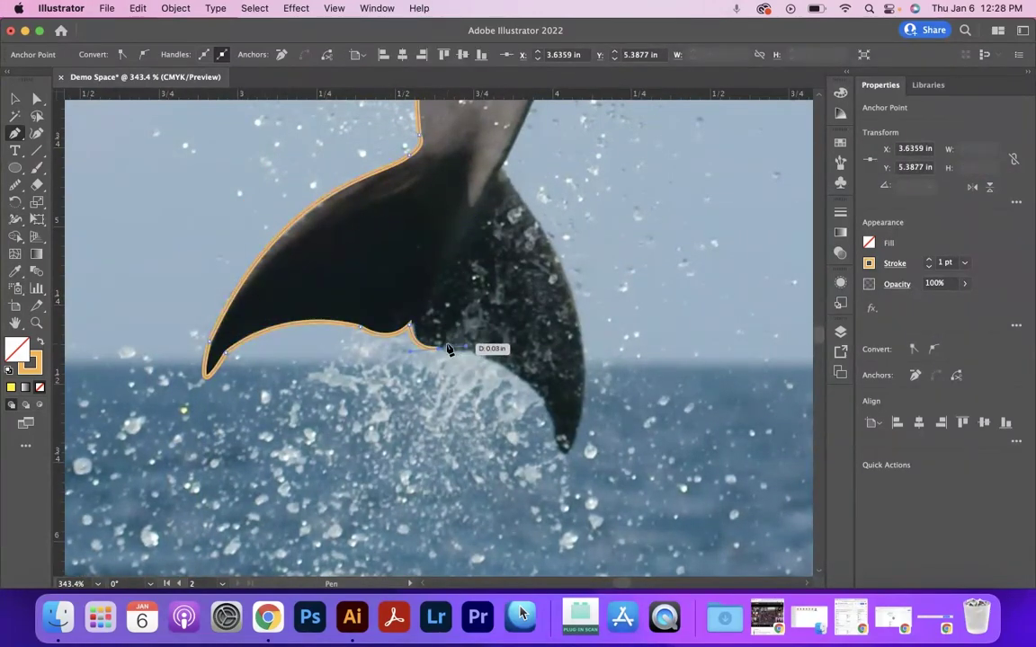
# - Trace the right tail fluke around its tip and up its outer edge to the tail stock
pyautogui.moveTo(531, 387); pyautogui.dragTo(558, 435)
pyautogui.click(531, 386)
pyautogui.moveTo(566, 449); pyautogui.dragTo(582, 440)
pyautogui.moveTo(572, 302); pyautogui.dragTo(557, 283)
pyautogui.moveTo(559, 241); pyautogui.dragTo(601, 484)
pyautogui.click(545, 412)
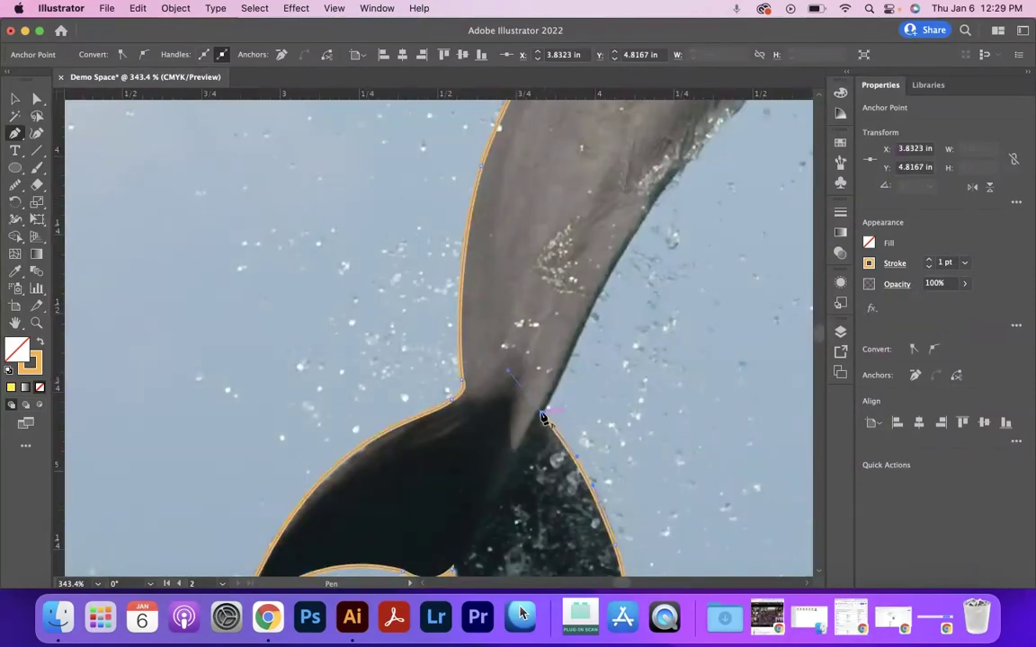
# - Continue the path up the inner side of the tail stock to the start of the belly
pyautogui.moveTo(569, 364); pyautogui.dragTo(341, 511)
pyautogui.moveTo(432, 342); pyautogui.dragTo(503, 264)
pyautogui.moveTo(558, 216); pyautogui.dragTo(454, 292)
pyautogui.click(474, 268)
pyautogui.moveTo(563, 300); pyautogui.dragTo(340, 374)
pyautogui.moveTo(284, 329); pyautogui.dragTo(302, 325)
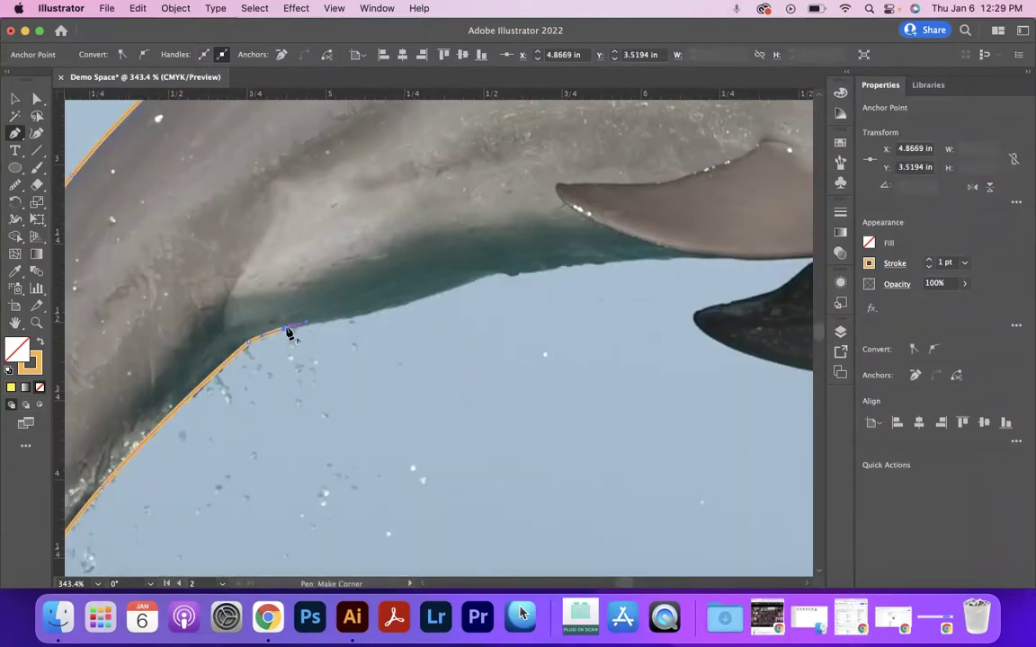
# - Trace the belly edge from the tail stock to where the dark far-side flipper begins
pyautogui.click(284, 329)
pyautogui.moveTo(471, 282); pyautogui.dragTo(535, 286)
pyautogui.click(513, 277)
pyautogui.click(561, 267)
pyautogui.click(713, 257)
pyautogui.moveTo(719, 261); pyautogui.dragTo(310, 312)
pyautogui.moveTo(411, 307); pyautogui.dragTo(439, 302)
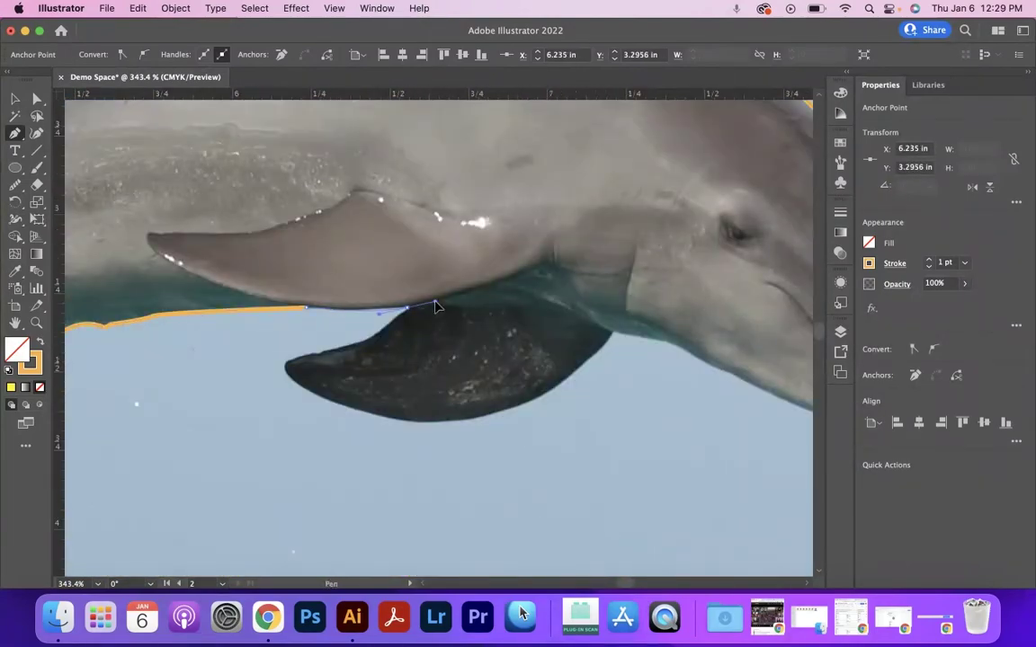
pyautogui.click(412, 306)
# - Trace around the dark far-side flipper, from its upper edge around the tip to its base at the throat
pyautogui.click(367, 343)
pyautogui.moveTo(293, 358); pyautogui.dragTo(280, 358)
pyautogui.moveTo(293, 379); pyautogui.dragTo(305, 385)
pyautogui.moveTo(486, 415)
pyautogui.mouseDown()
pyautogui.moveTo(606, 392)
pyautogui.moveTo(588, 365)
pyautogui.mouseUp()
pyautogui.click(487, 415)
pyautogui.moveTo(612, 332); pyautogui.dragTo(623, 316)
pyautogui.click(613, 331)
# - Extend the path along the throat and the underside of the lower jaw
pyautogui.click(655, 338)
pyautogui.moveTo(688, 353)
pyautogui.mouseDown()
pyautogui.moveTo(692, 367)
pyautogui.moveTo(443, 328)
pyautogui.mouseUp()
pyautogui.click(471, 331)
pyautogui.moveTo(500, 345); pyautogui.dragTo(536, 363)
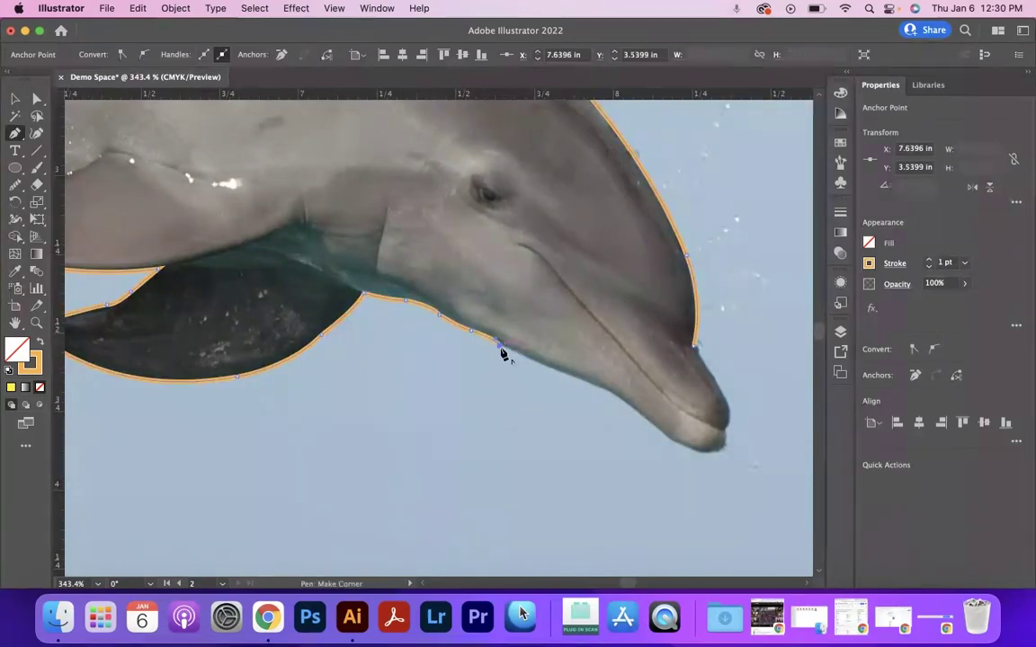
pyautogui.click(500, 345)
pyautogui.click(565, 373)
pyautogui.moveTo(602, 389); pyautogui.dragTo(610, 393)
pyautogui.click(619, 398)
# - Trace around the tip of the beak and close the path at its starting anchor point
pyautogui.click(662, 432)
pyautogui.click(673, 442)
pyautogui.click(689, 448)
pyautogui.moveTo(724, 431); pyautogui.dragTo(727, 412)
pyautogui.moveTo(715, 383); pyautogui.dragTo(707, 372)
pyautogui.click(709, 374)
pyautogui.click(693, 345)
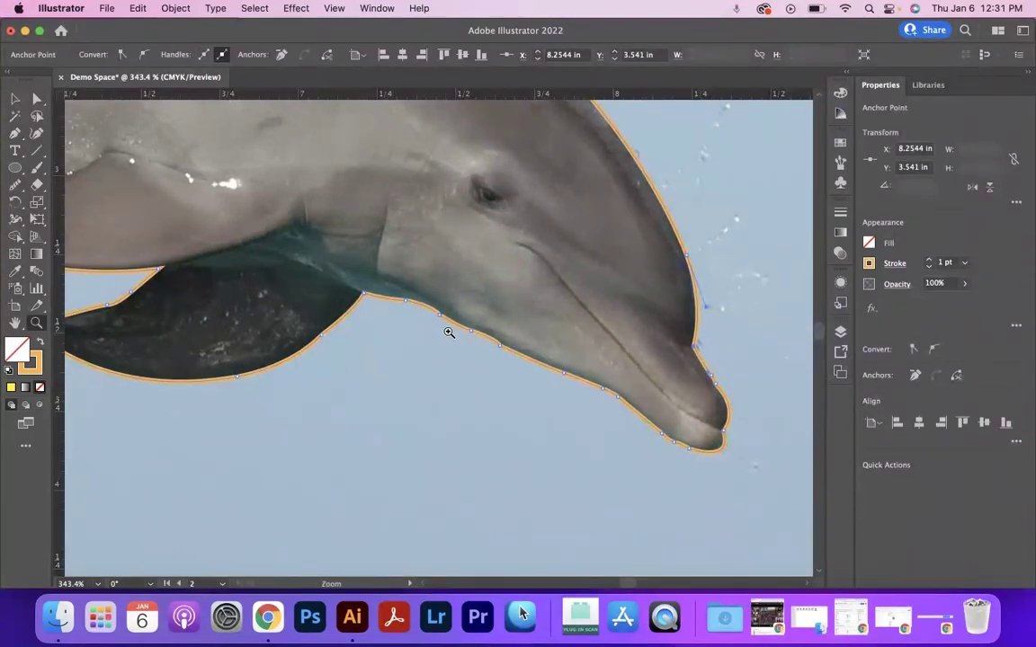
# - Select the closed dolphin path and fill it with a green swatch
pyautogui.scroll(-4, 446, 331)
pyautogui.moveTo(246, 280); pyautogui.dragTo(484, 483)
pyautogui.scroll(-5, 573, 456)
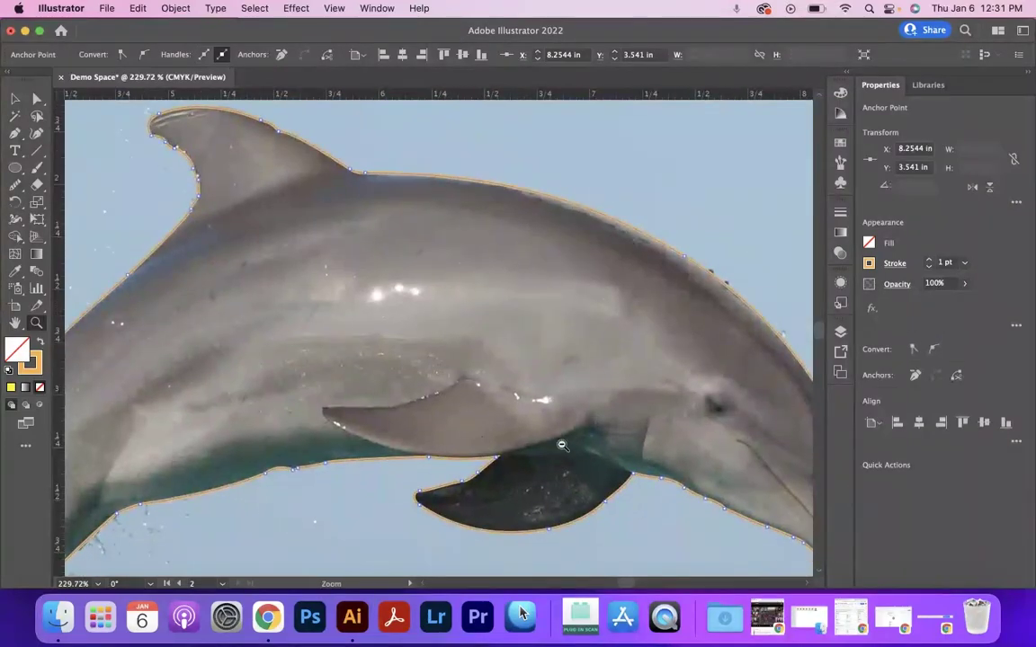
pyautogui.scroll(-3, 573, 455)
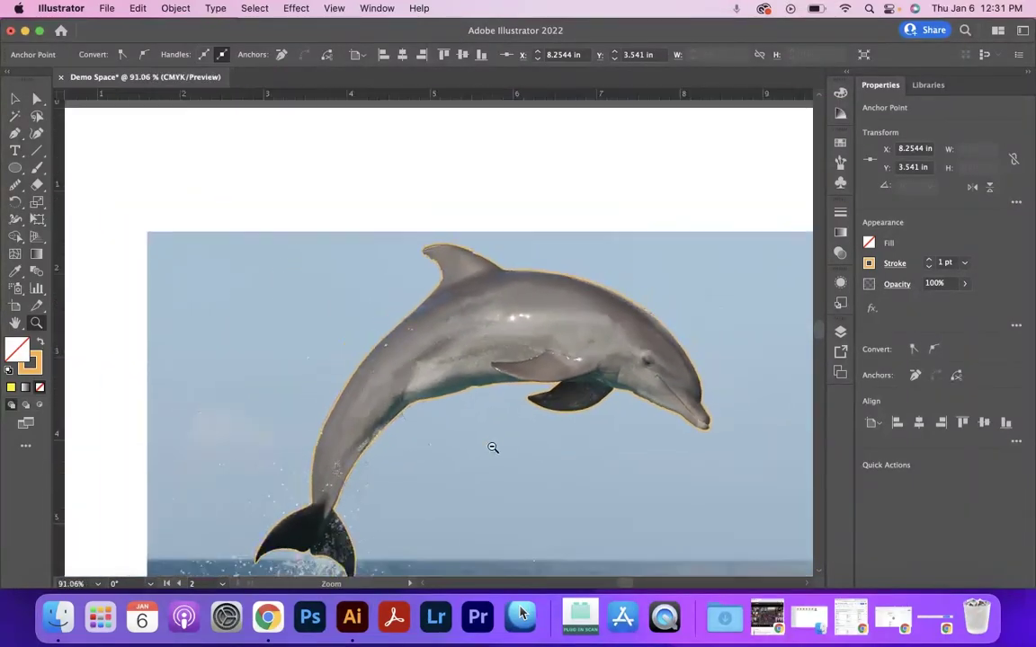
pyautogui.moveTo(493, 446); pyautogui.dragTo(446, 389)
pyautogui.click(14, 98)
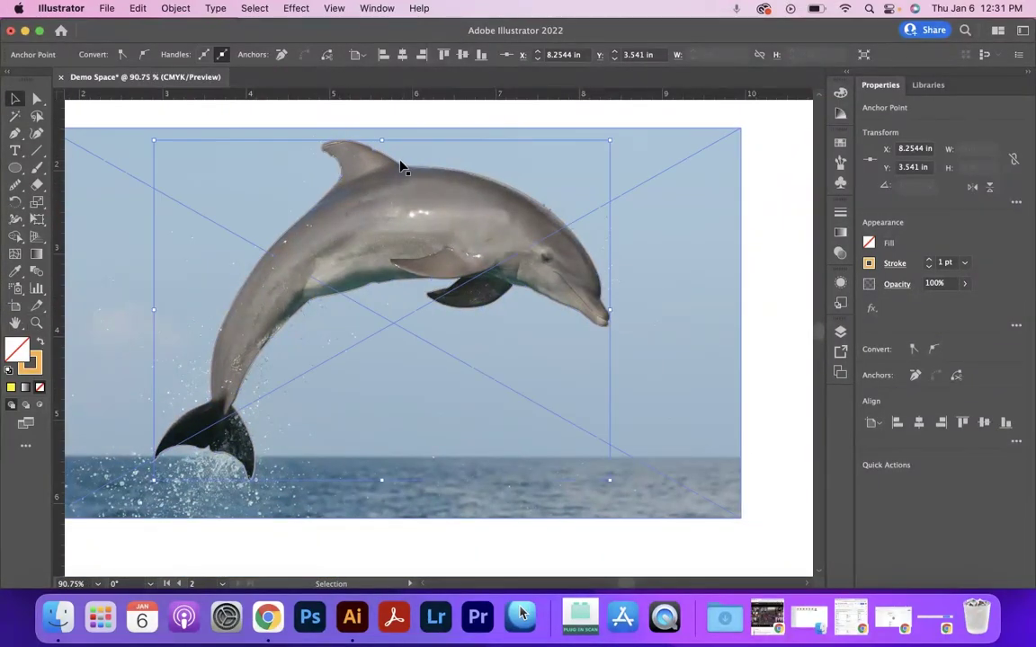
pyautogui.click(402, 168)
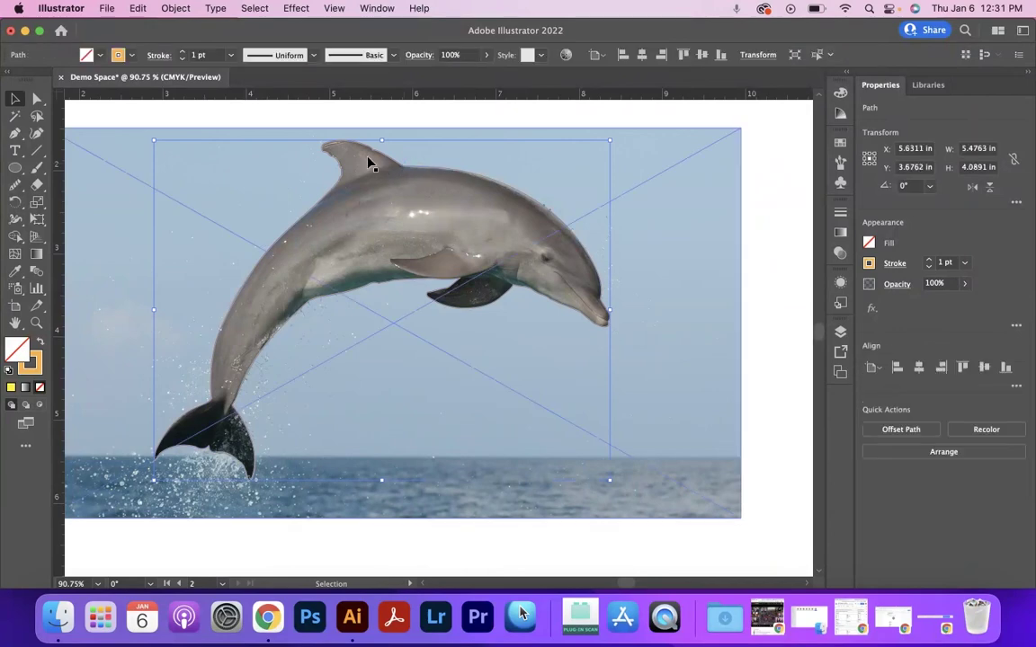
pyautogui.click(98, 56)
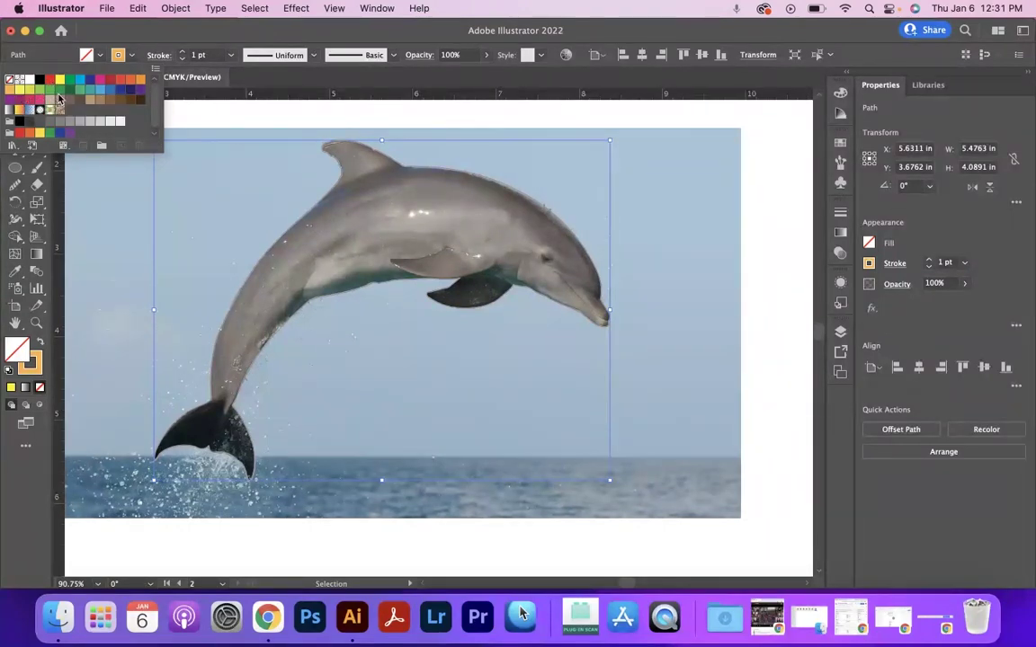
pyautogui.click(47, 90)
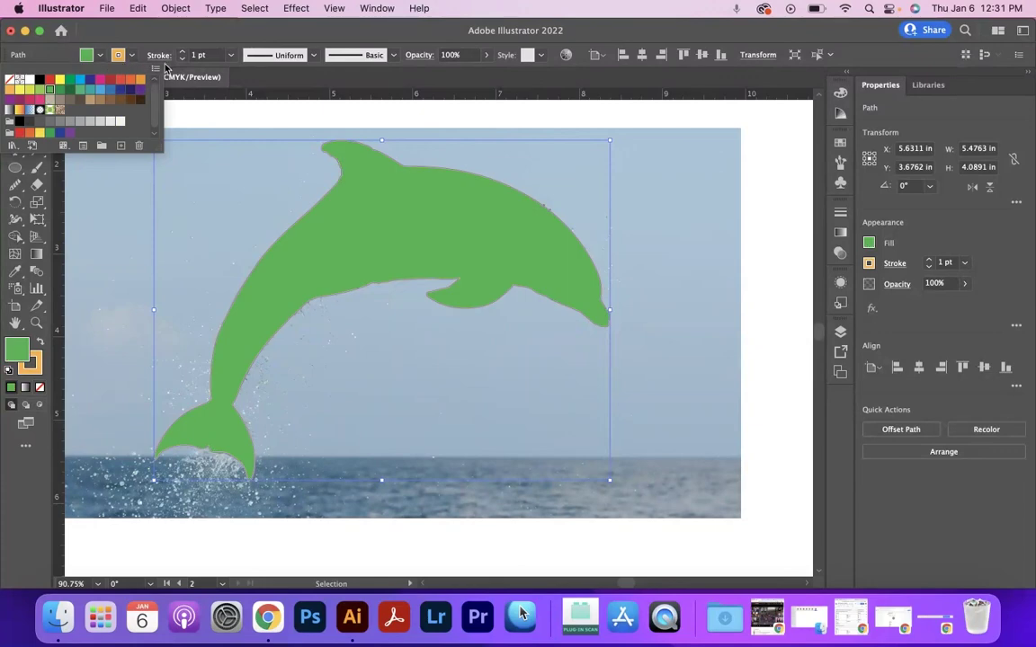
# - Set the dolphin shape's stroke to None
pyautogui.click(130, 58)
pyautogui.click(131, 57)
pyautogui.click(10, 83)
# - Select the placed dolphin photo behind the green shape and delete it
pyautogui.click(571, 369)
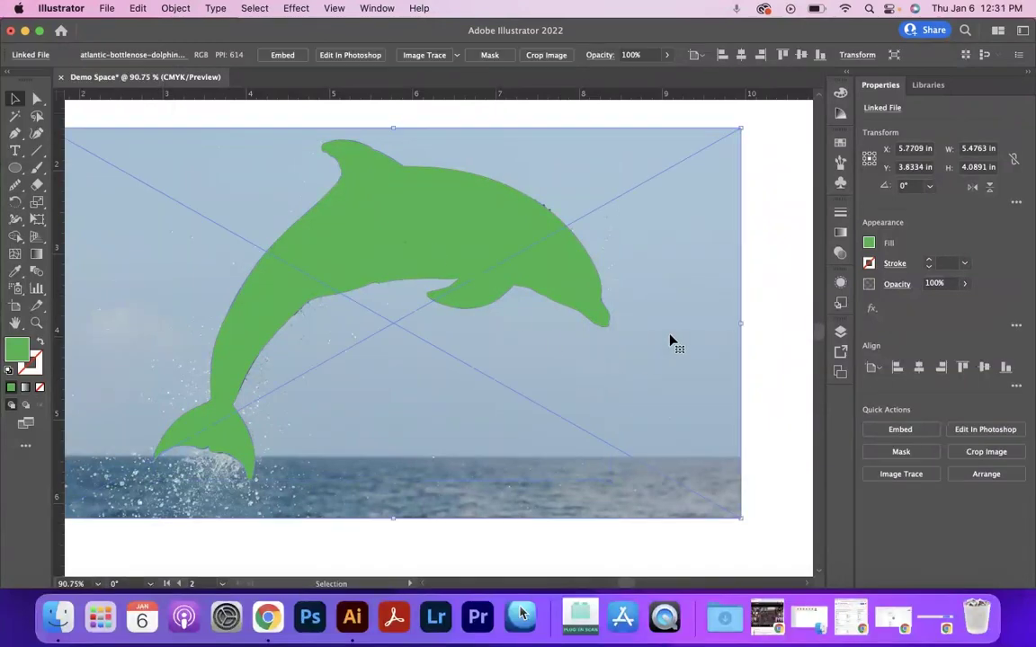
pyautogui.click(757, 430)
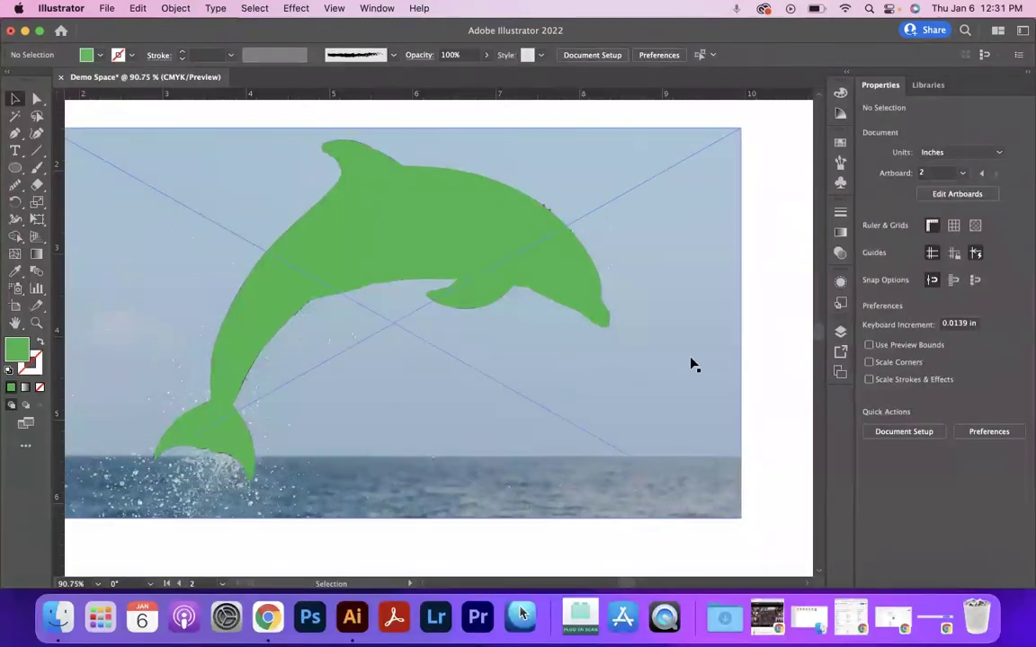
pyautogui.click(690, 363)
pyautogui.press('Delete')
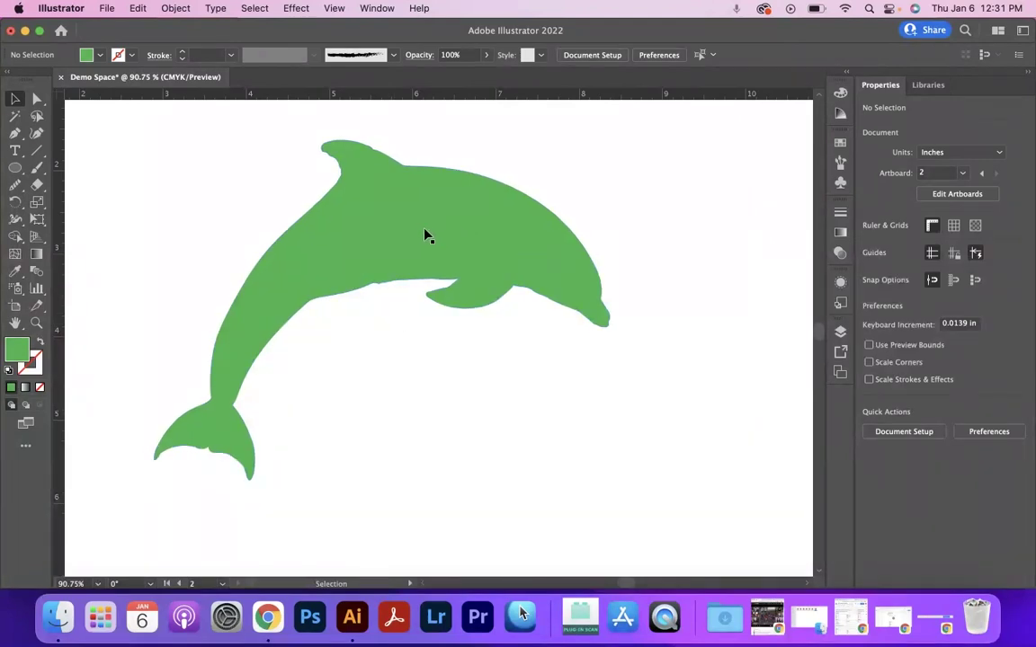
# - Move the green dolphin toward the middle of the artboard, to about X 5.89 in, Y 4.01 in
pyautogui.moveTo(336, 239); pyautogui.dragTo(357, 268)
pyautogui.press('z')
pyautogui.moveTo(620, 351); pyautogui.dragTo(539, 360)
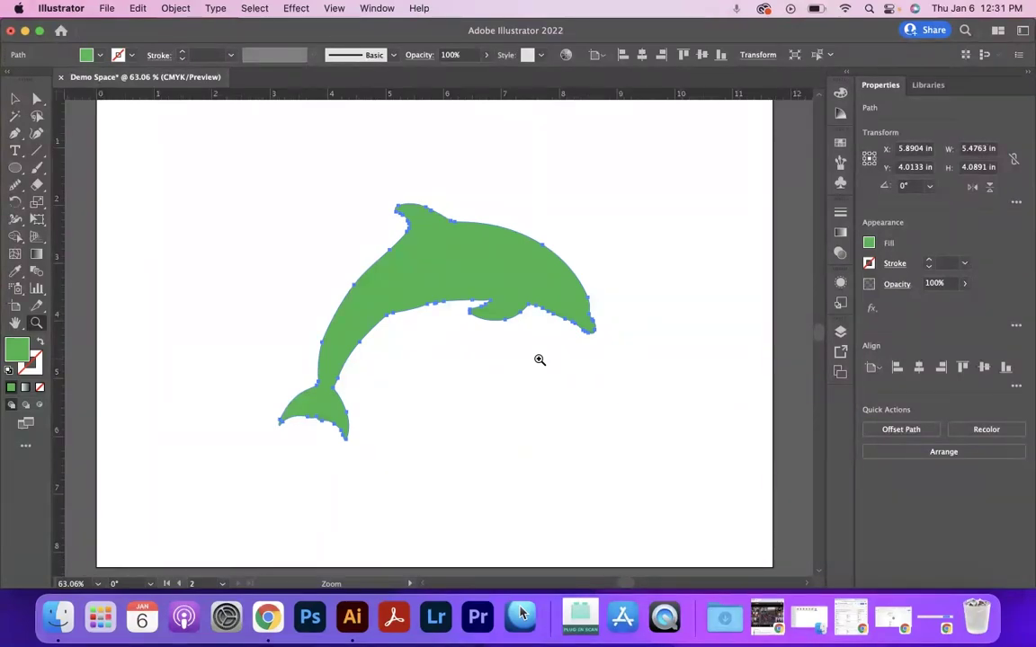